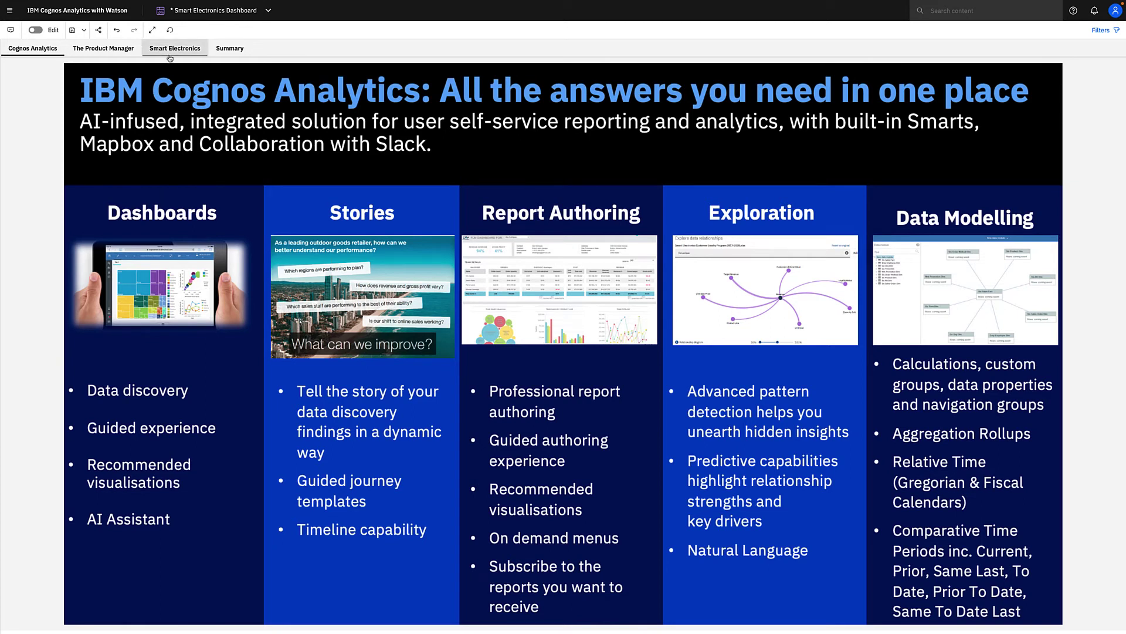
- Switch to The Product Manager page of the dashboard
left_click(118, 51)
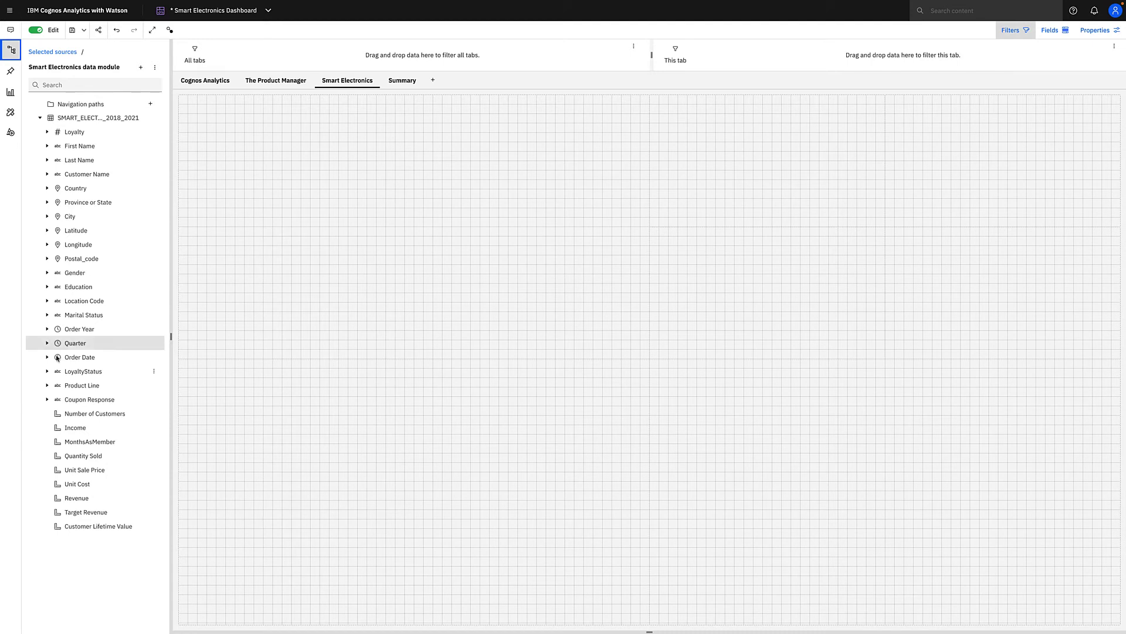
- Stack Quantity Sold and Number of Customers KPI summaries, then select Quantity Sold with Product Line
left_click_drag(95, 455, 769, 163)
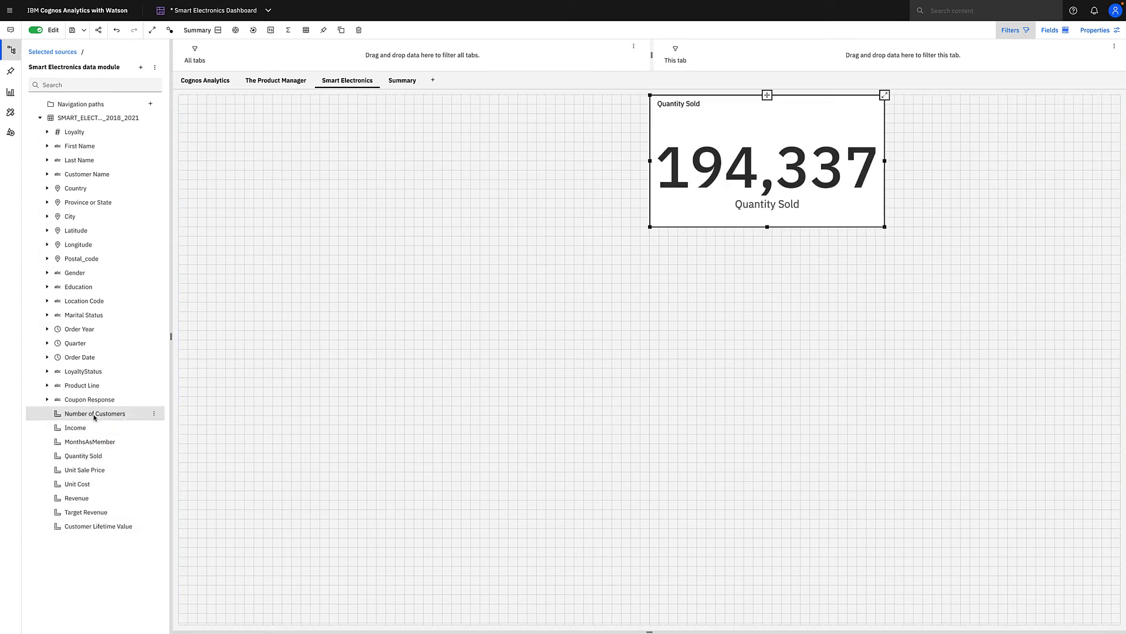
left_click_drag(92, 412, 779, 299)
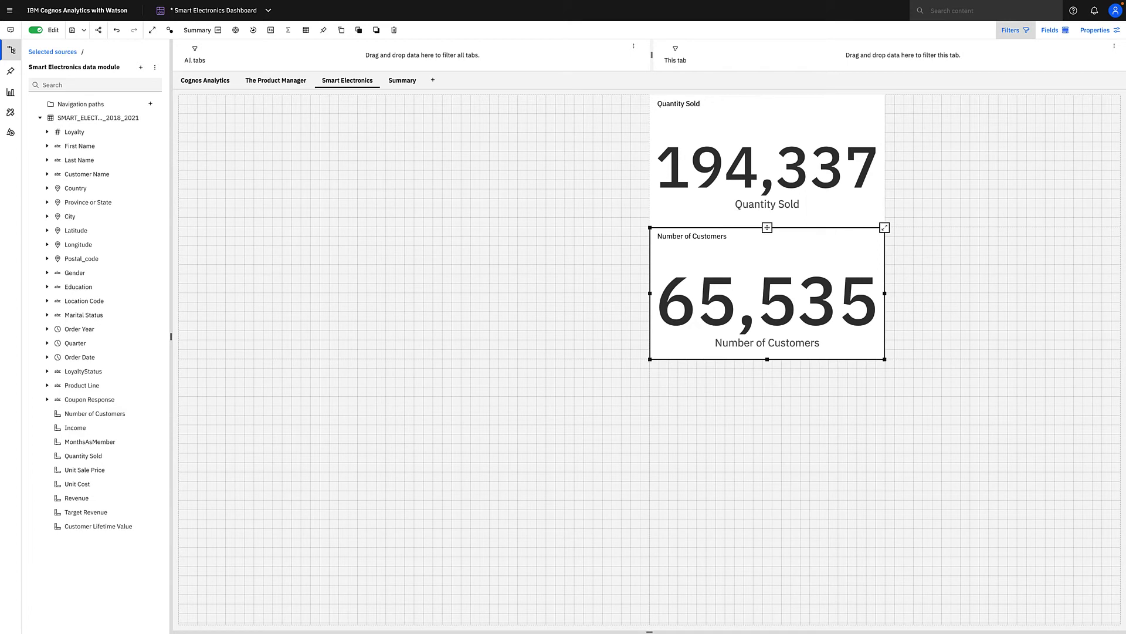
left_click(97, 456)
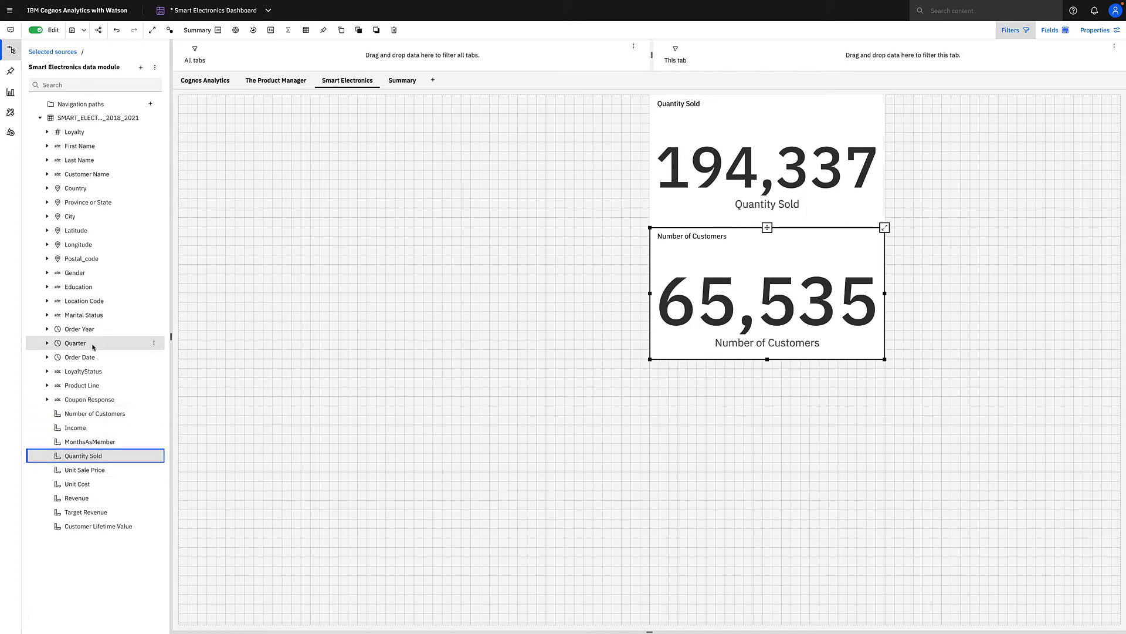
right_click(90, 385)
- Build a Quantity Sold by Product Line column chart and test its bar filtering on the KPIs
left_click_drag(70, 384, 418, 237)
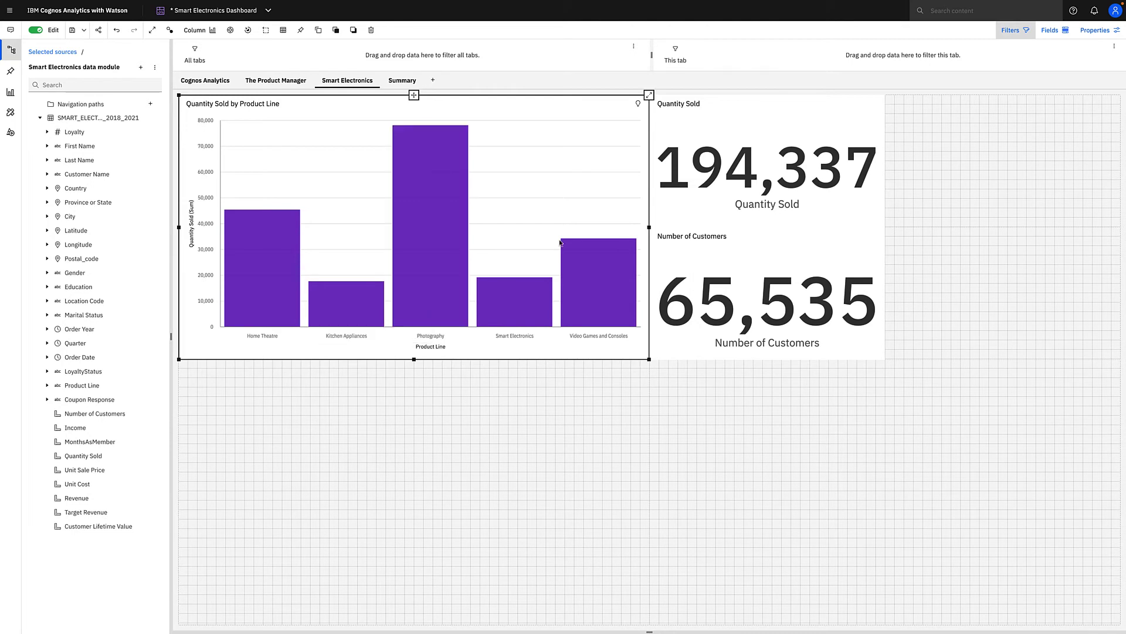
mouse_move(514, 303)
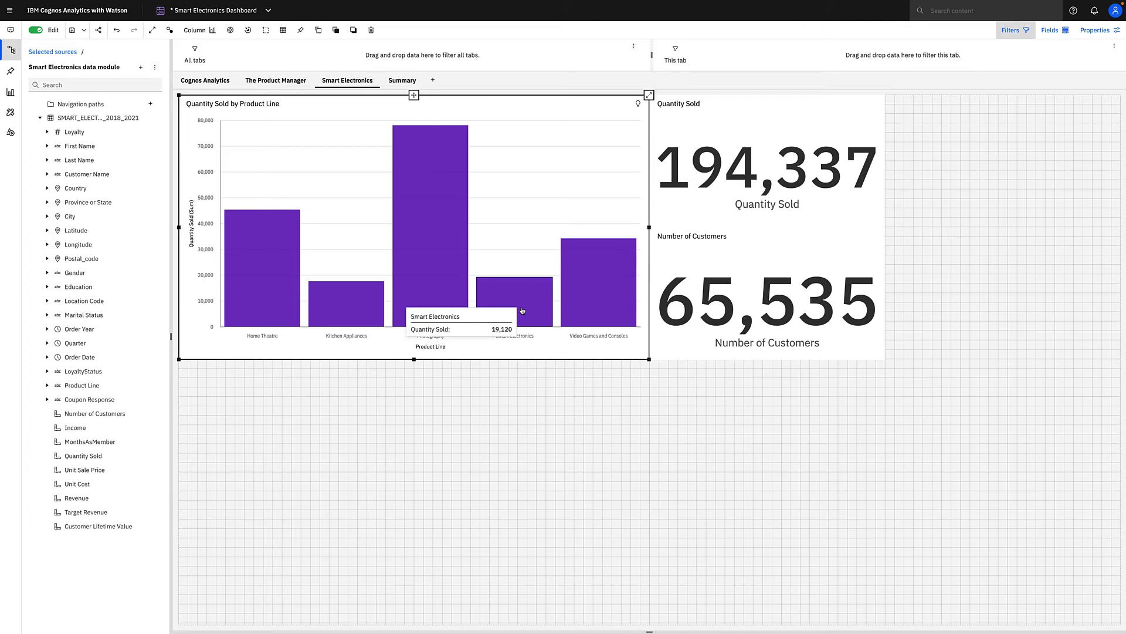
left_click(439, 252)
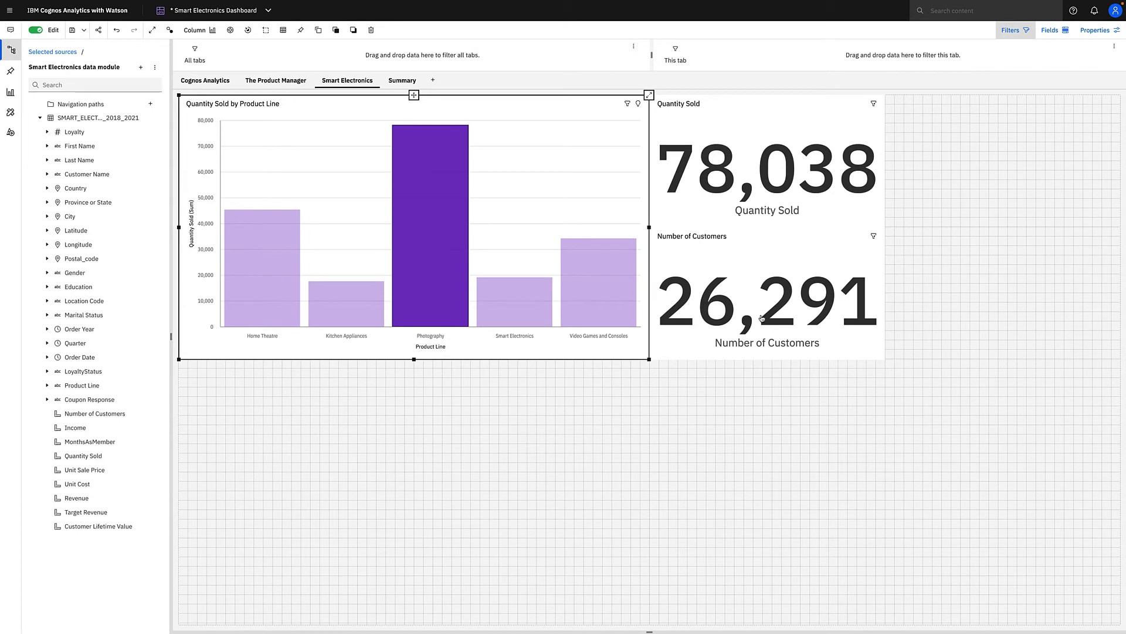
left_click(515, 307)
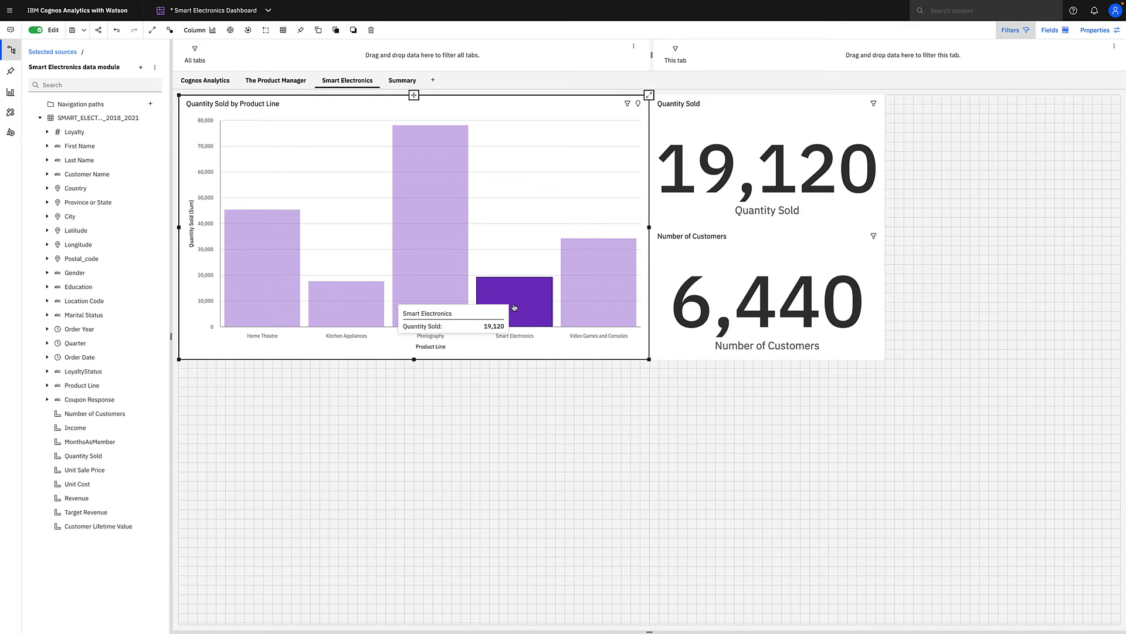
left_click(515, 308)
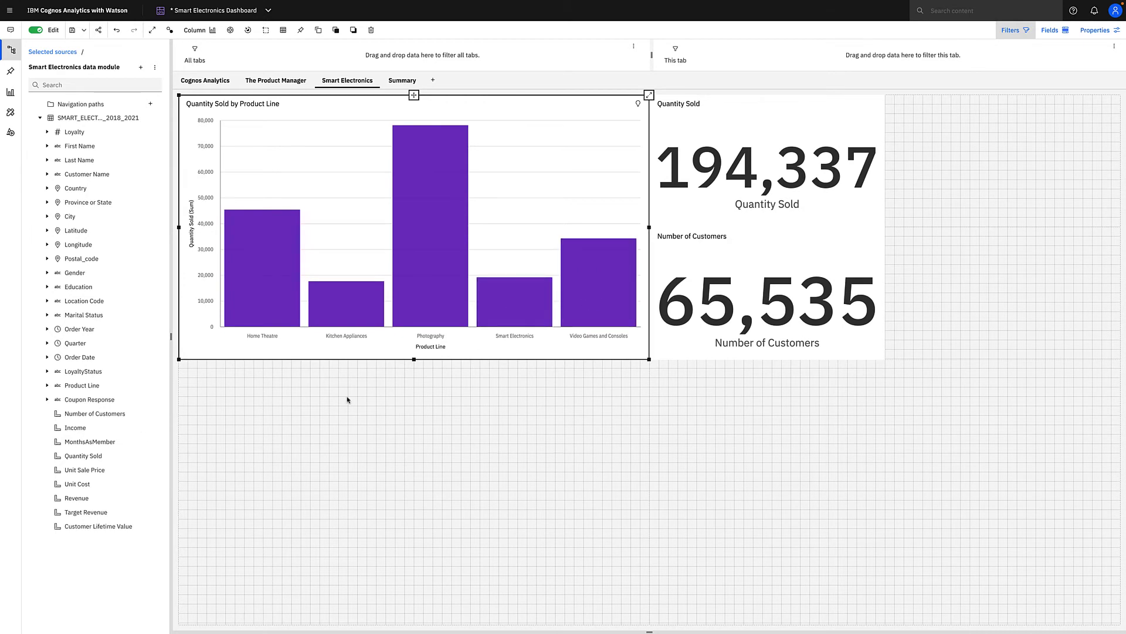
mouse_move(431, 255)
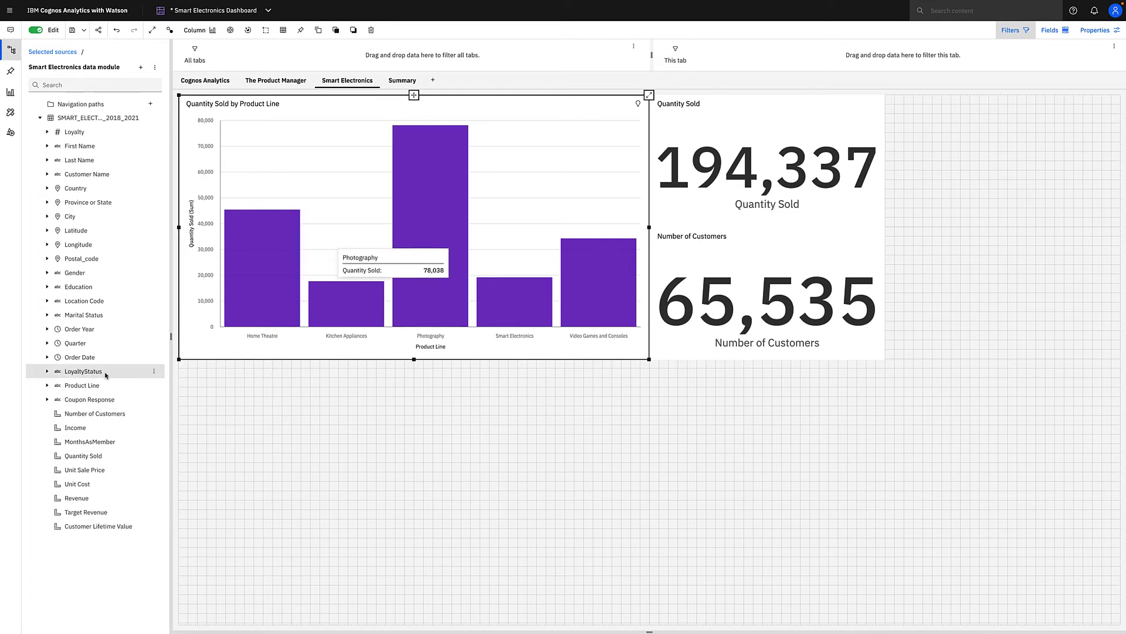
- Drop LoyaltyStatus onto the column chart so Quantity Sold is grouped by loyalty status
left_click(105, 373)
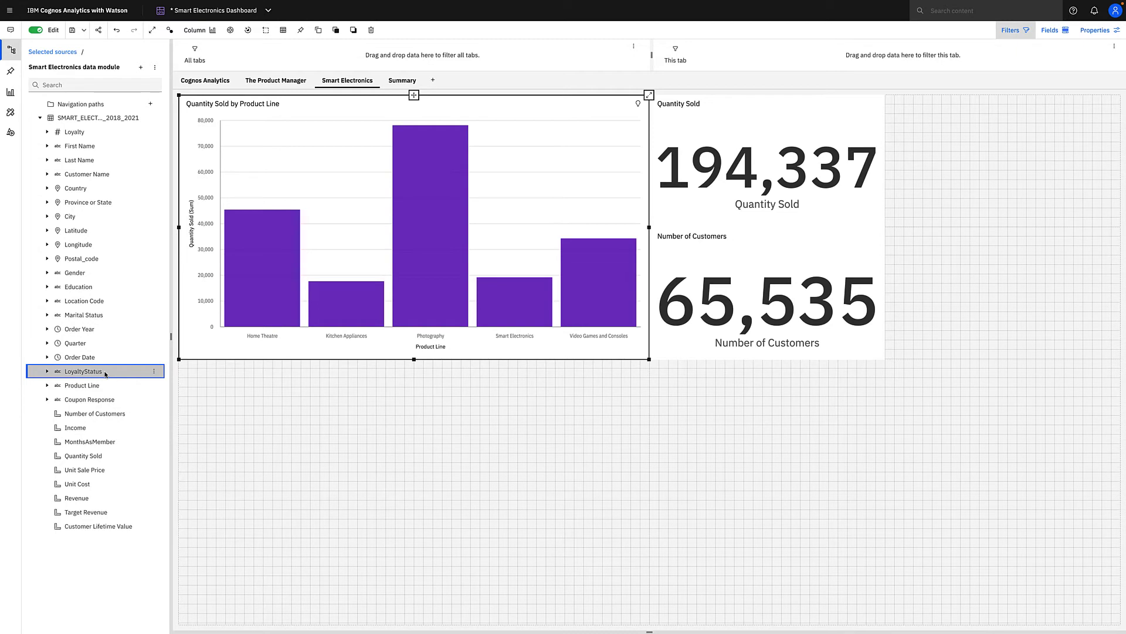
left_click_drag(105, 374, 110, 372)
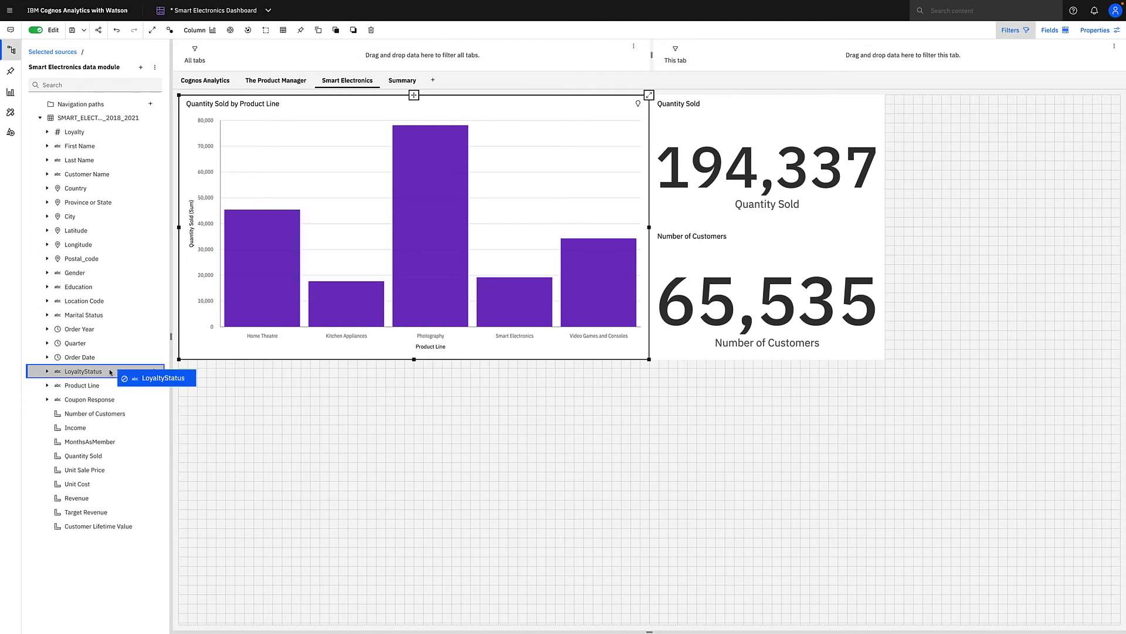
left_click_drag(109, 372, 376, 223)
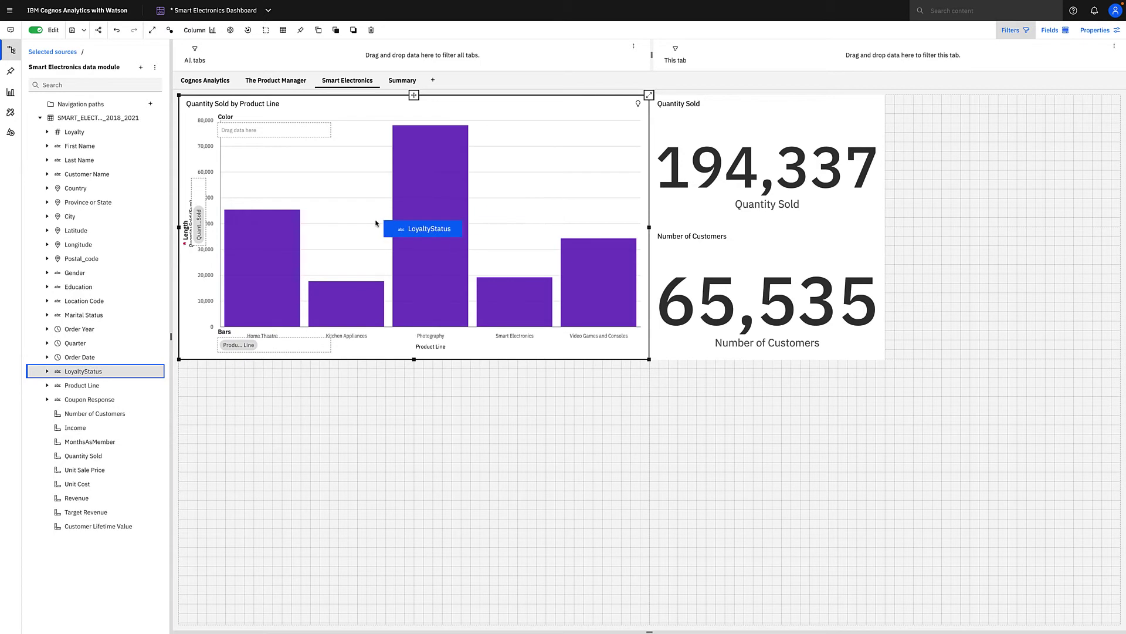
mouse_move(376, 222)
left_mouse_down()
mouse_move(273, 132)
mouse_move(290, 132)
mouse_move(225, 186)
mouse_move(218, 256)
mouse_move(281, 349)
mouse_move(451, 270)
mouse_move(390, 229)
left_mouse_up()
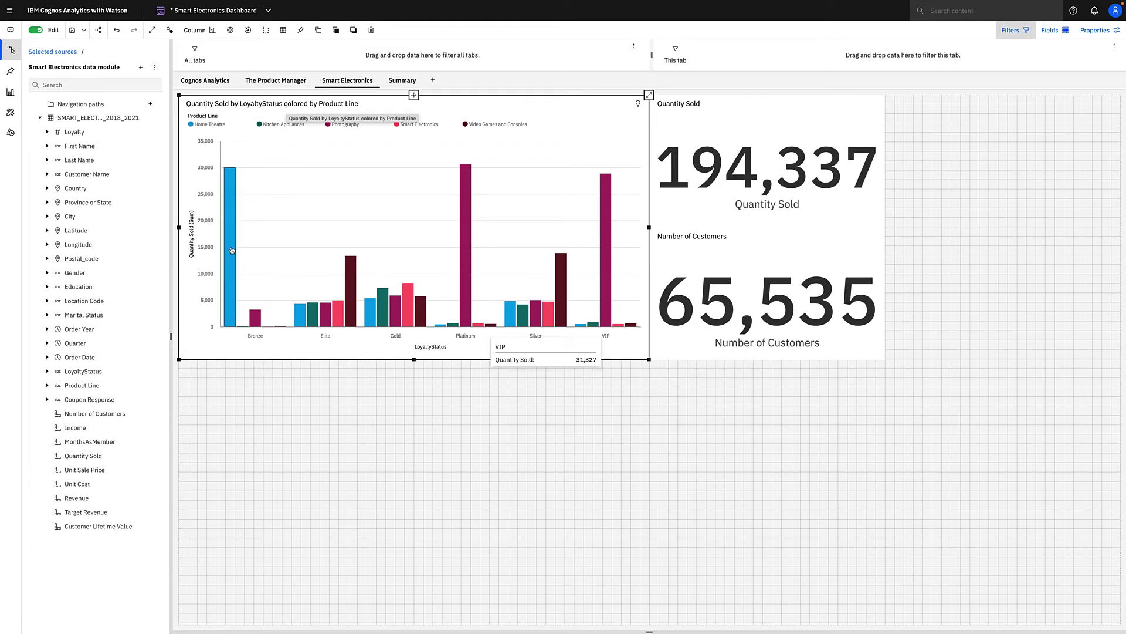
right_click(193, 245)
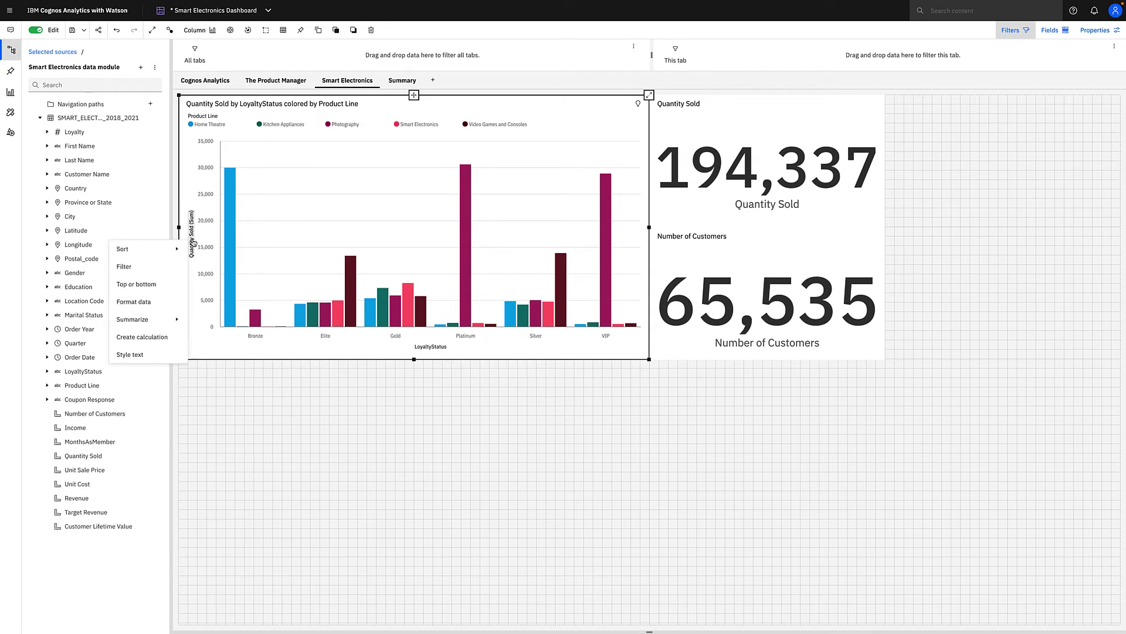
left_click(151, 357)
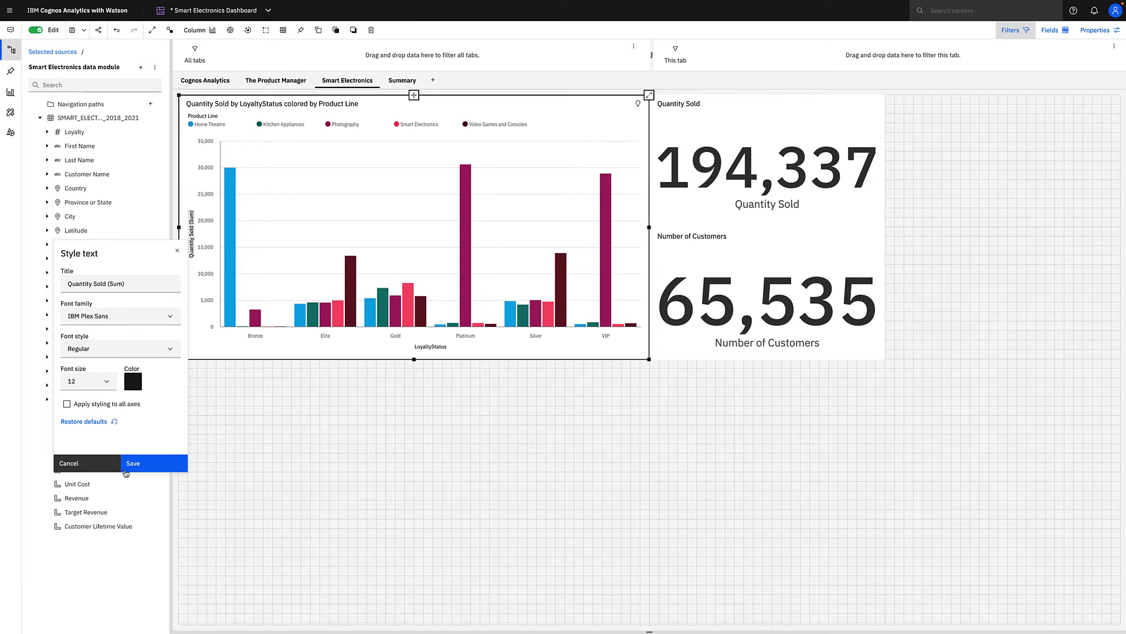
left_click(74, 467)
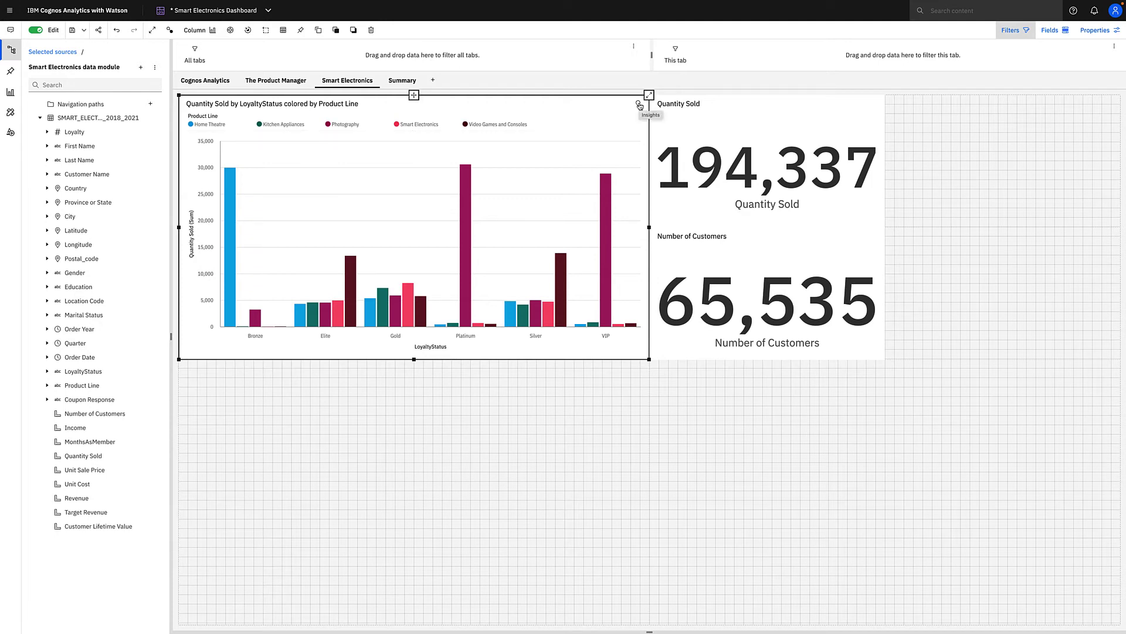
left_click(640, 105)
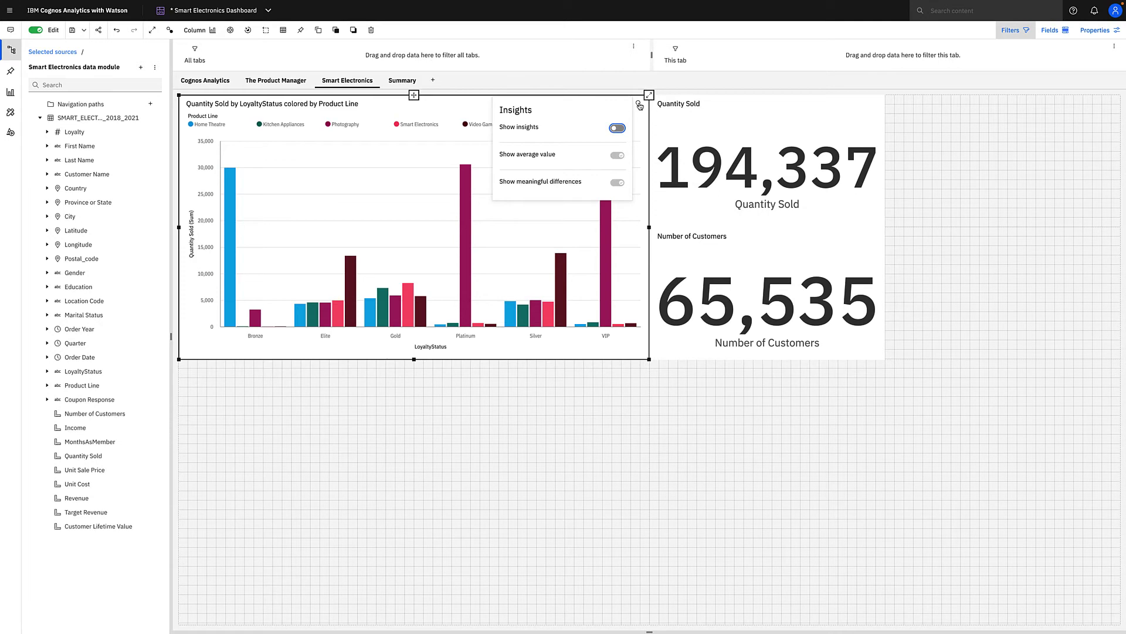
left_click(620, 128)
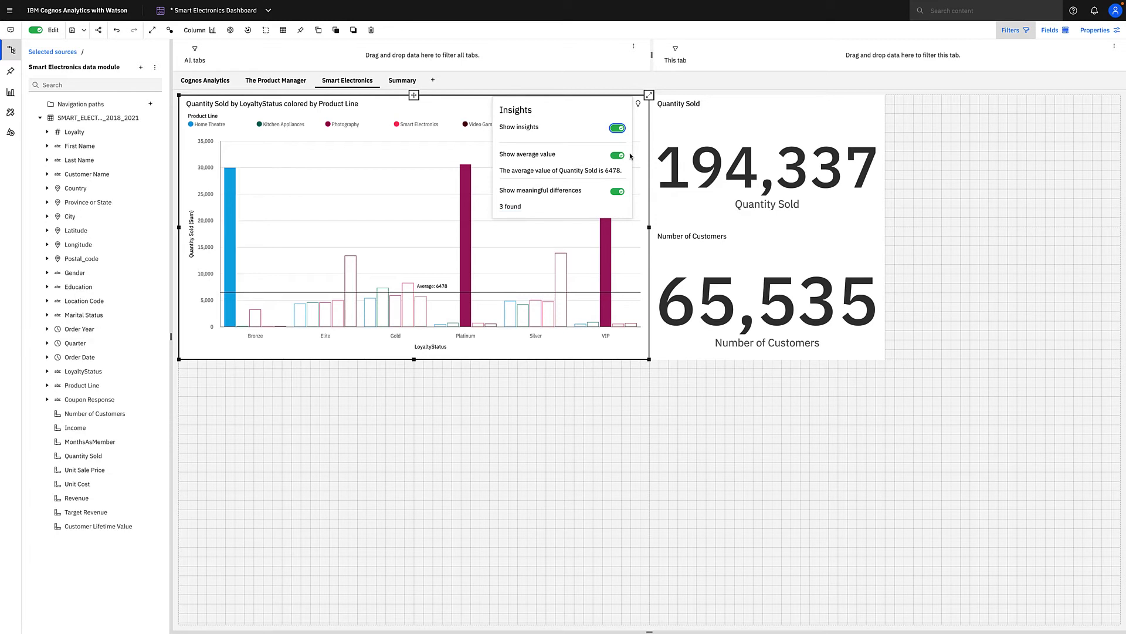
left_click(619, 128)
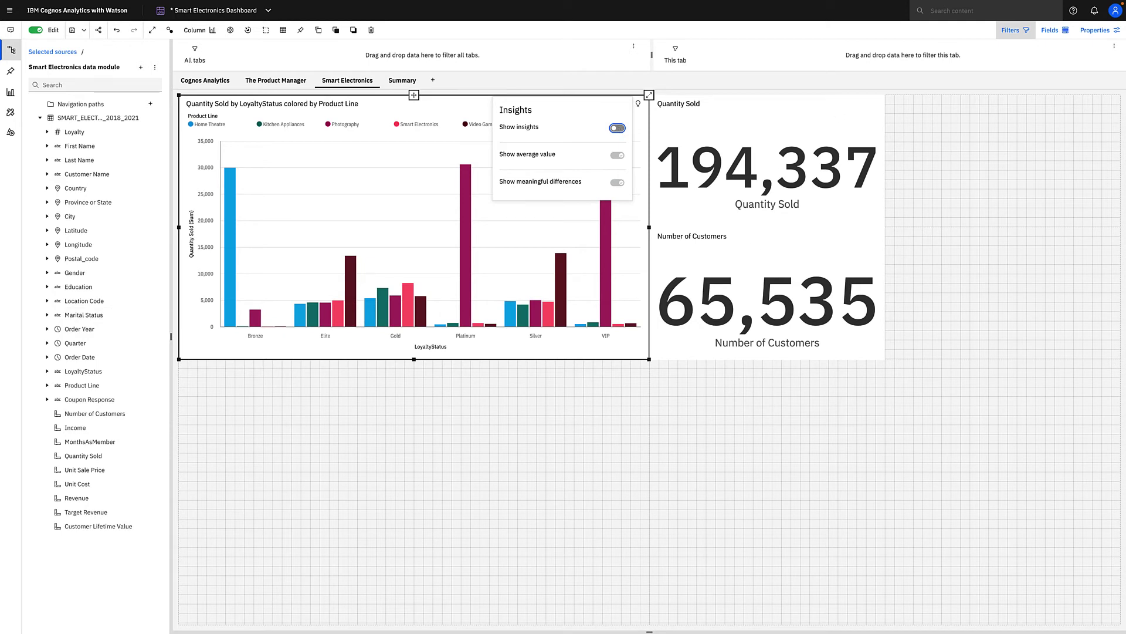
left_click(558, 397)
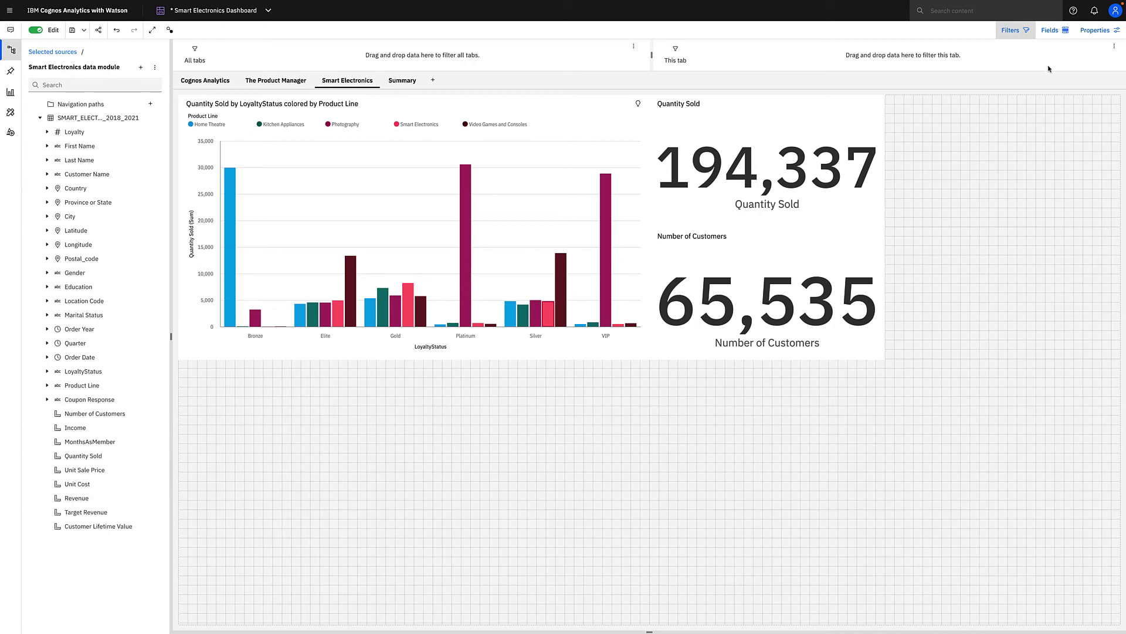
- Close the filter bar using the Properties and Fields panels, then select the column chart
left_click(1098, 31)
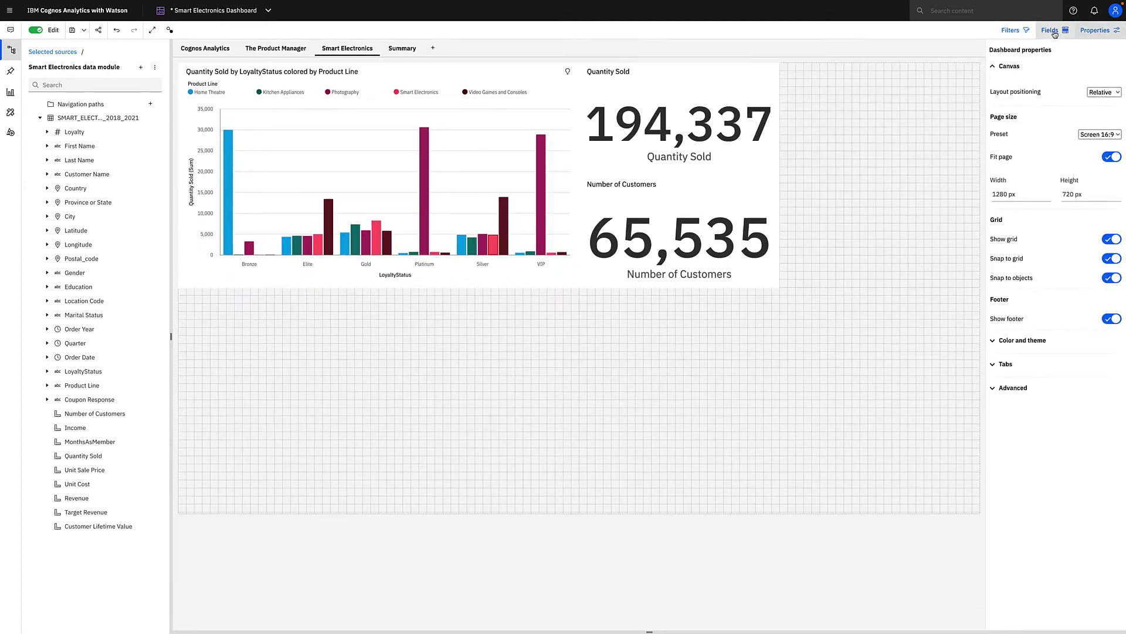
left_click(1055, 33)
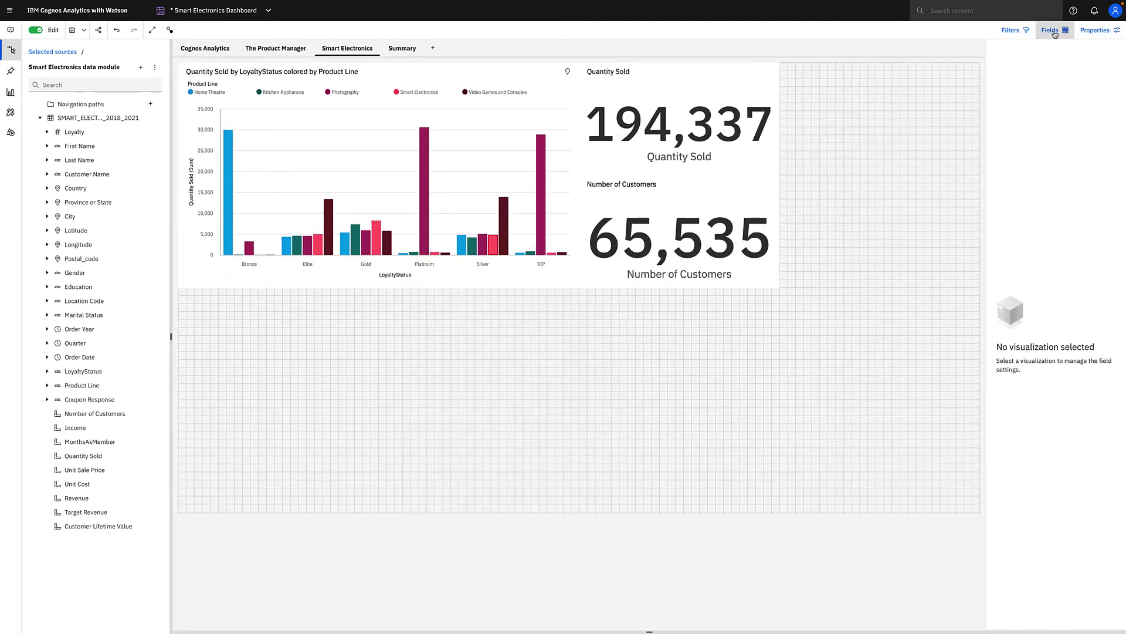
left_click(1021, 32)
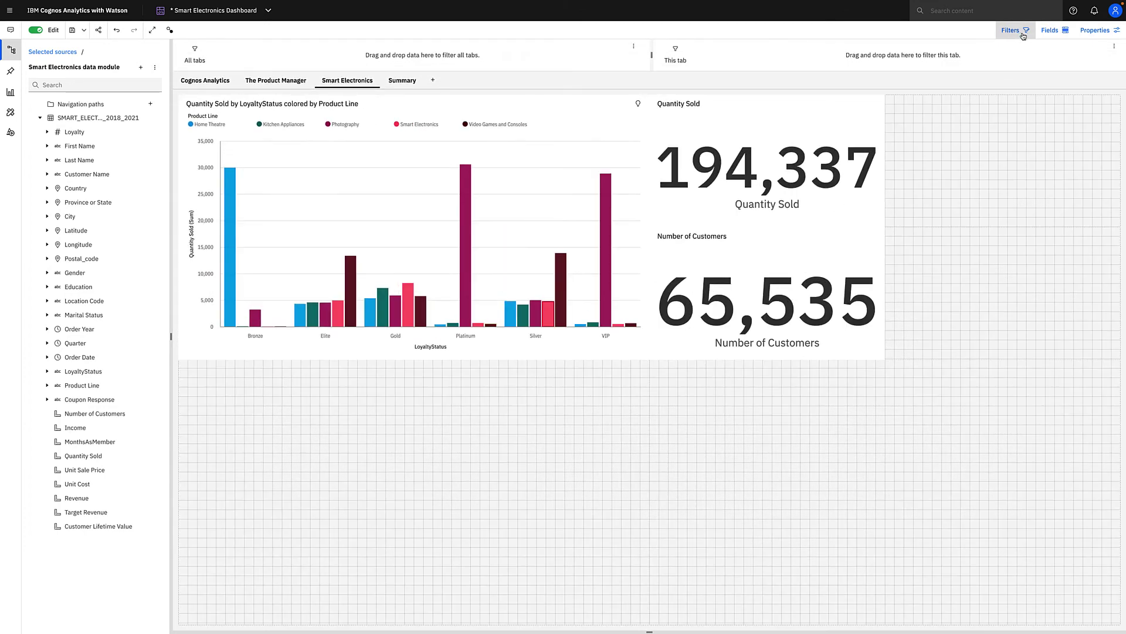
left_click(1021, 34)
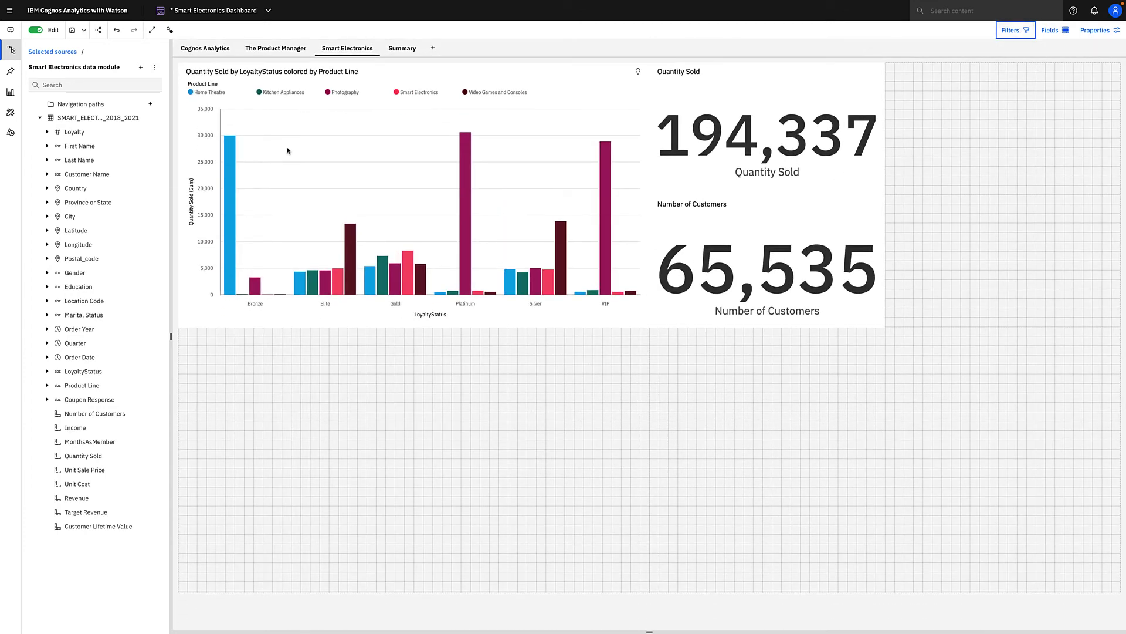
left_click(326, 158)
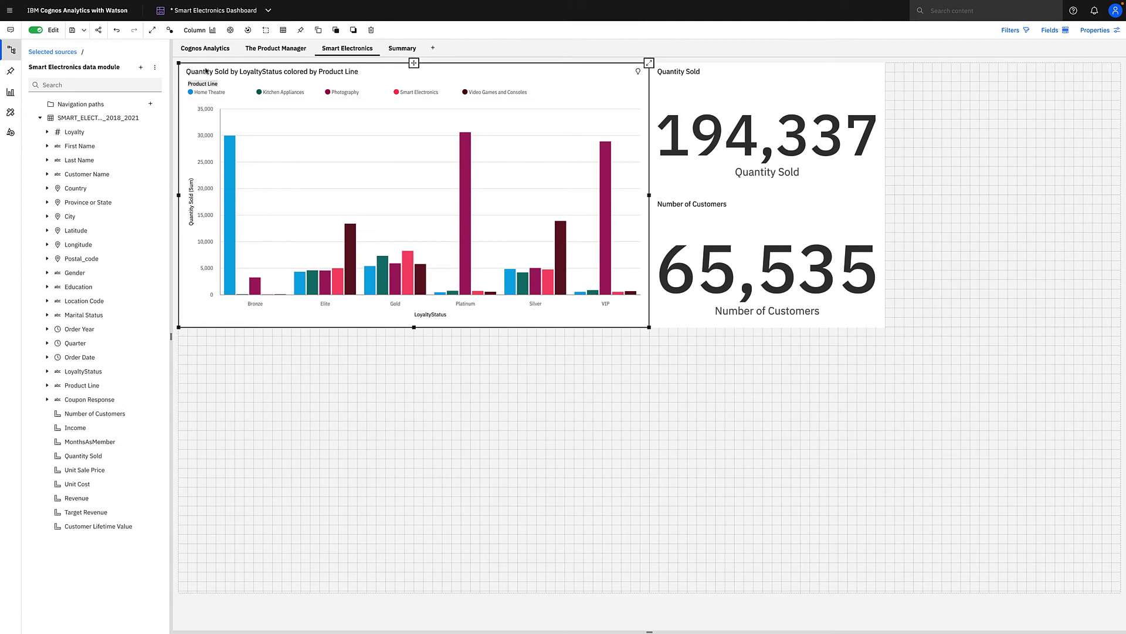
- Switch the loyalty-status column chart to the Packed bubble visualization
left_click(205, 34)
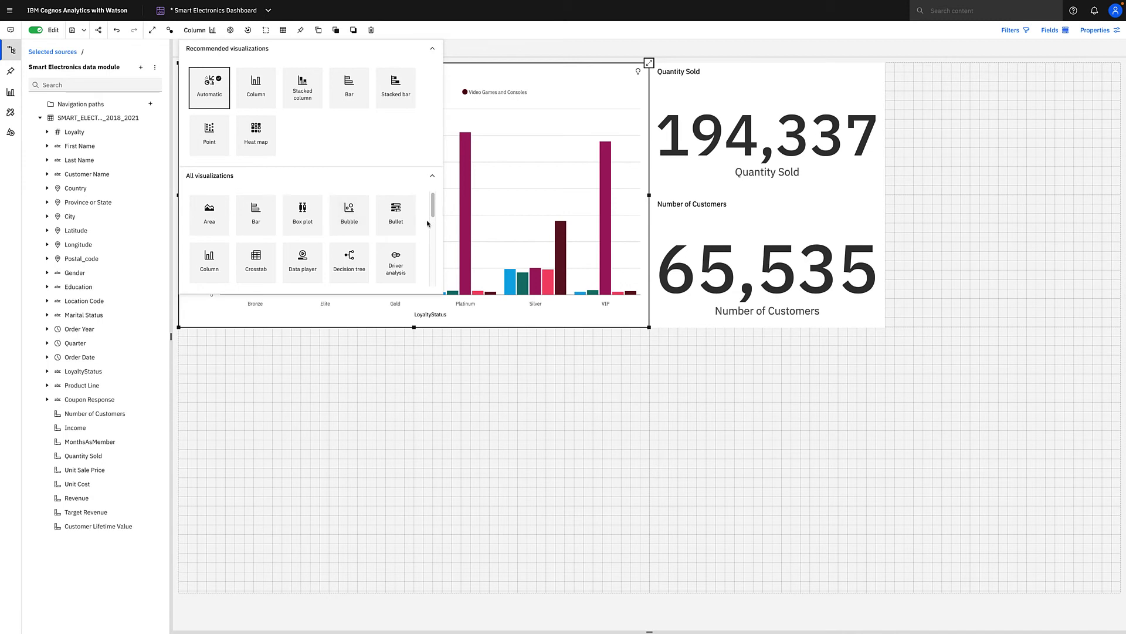
left_click_drag(432, 212, 432, 217)
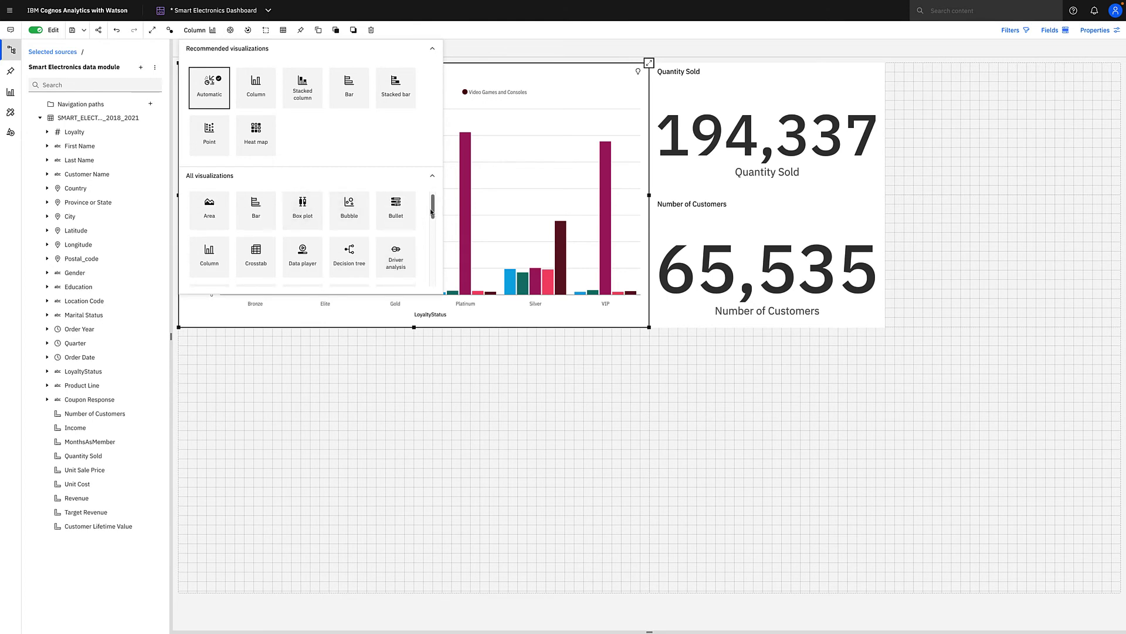
left_click_drag(431, 216, 431, 253)
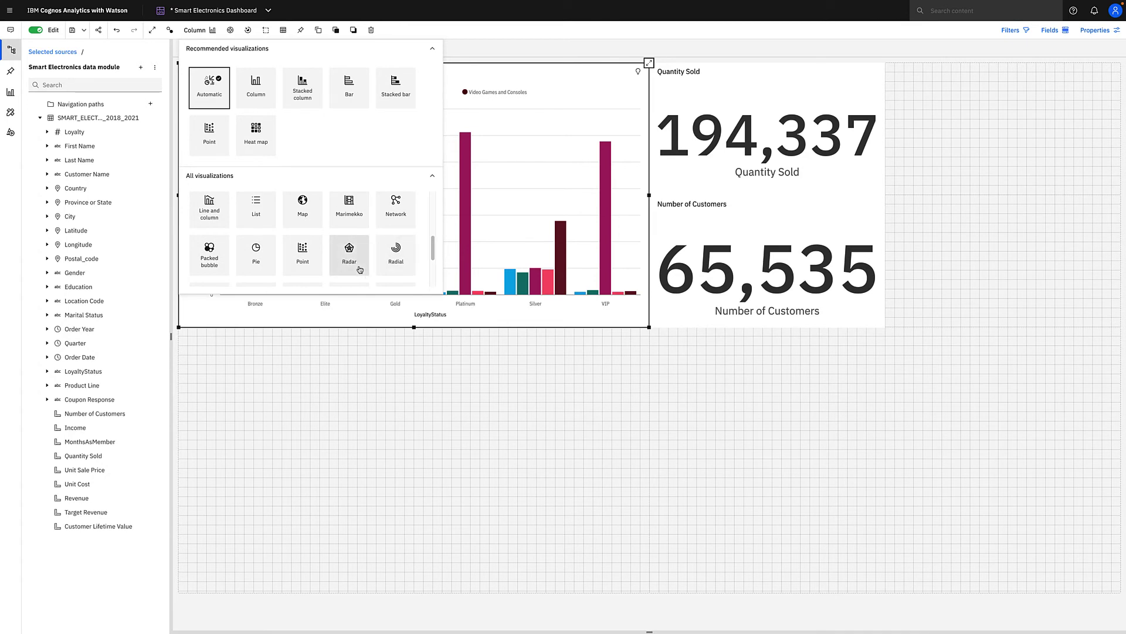
scroll(264, 251, "down", 1)
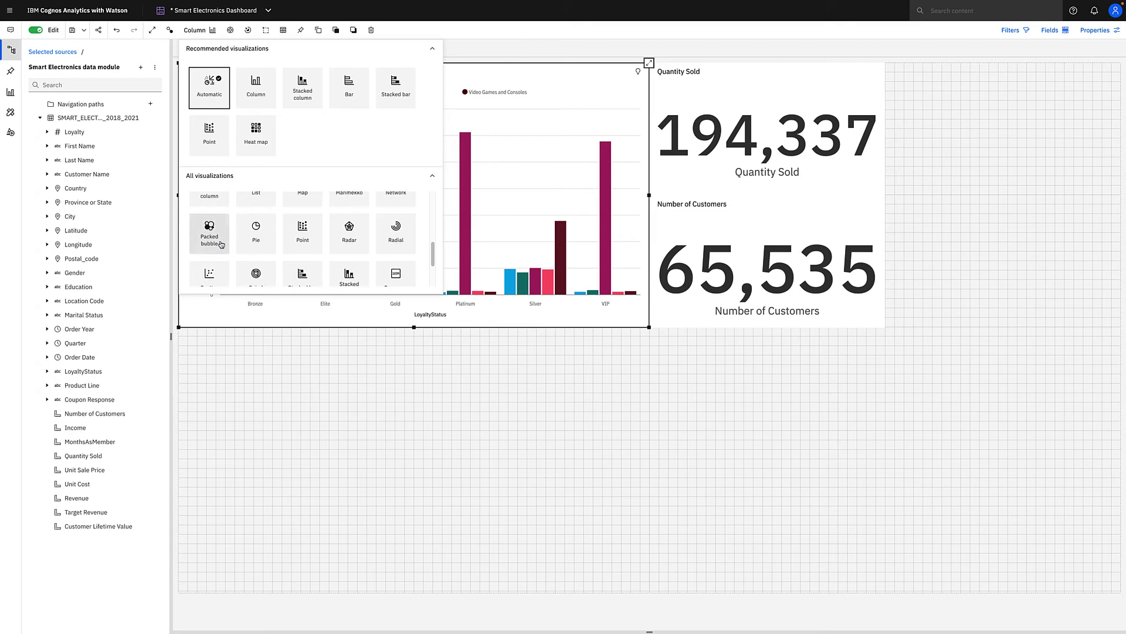
left_click(221, 245)
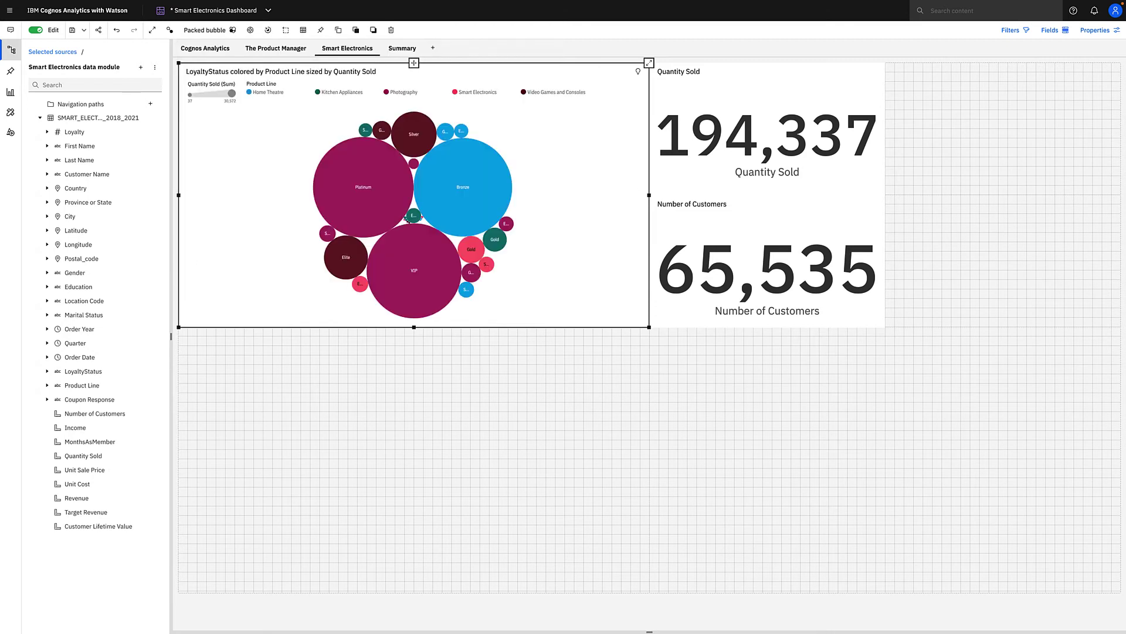
left_click(497, 399)
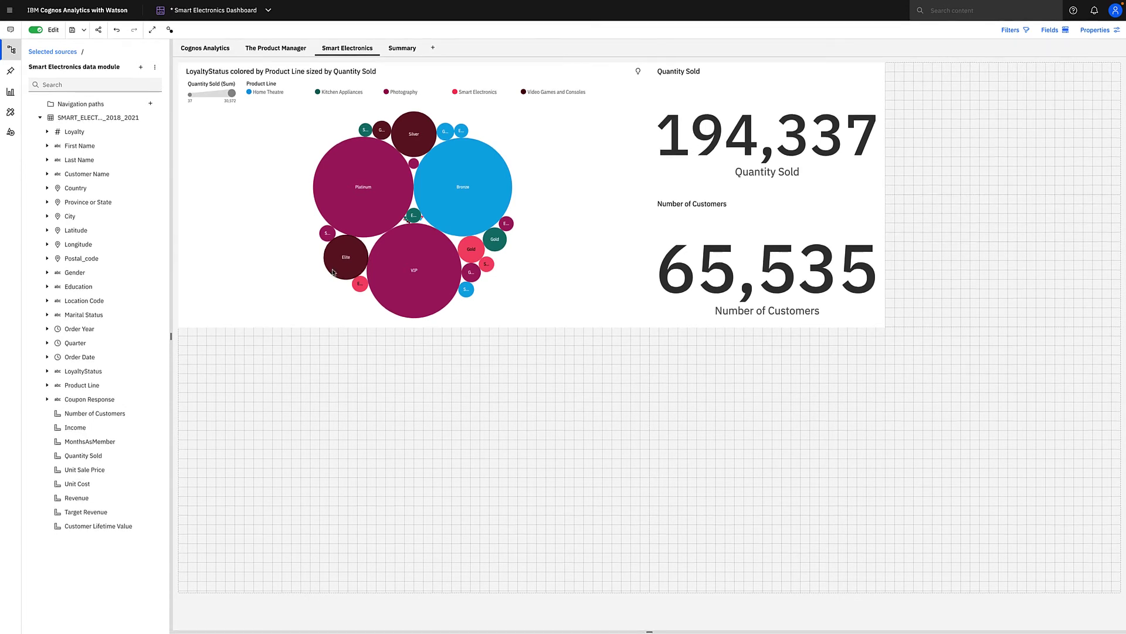
mouse_move(76, 230)
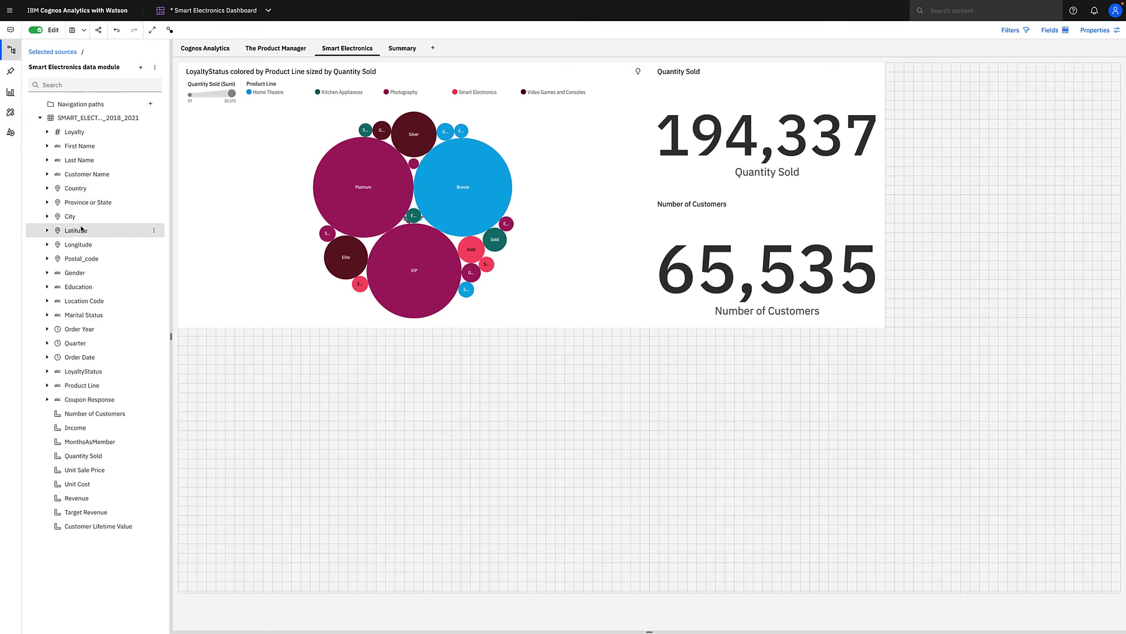
- Drag Latitude, Longitude and Quantity Sold together onto the empty canvas as a map
left_click(82, 230)
left_click(79, 243, "ctrl")
left_click(104, 458, "ctrl")
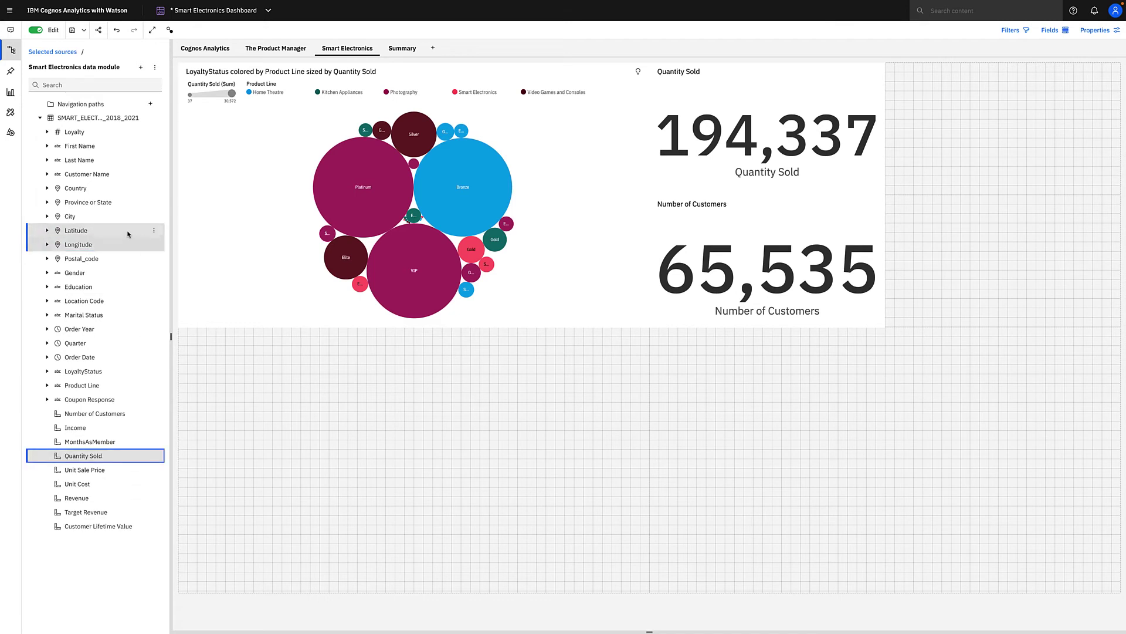
mouse_move(132, 233)
left_mouse_down()
mouse_move(518, 475)
mouse_move(414, 460)
left_mouse_up()
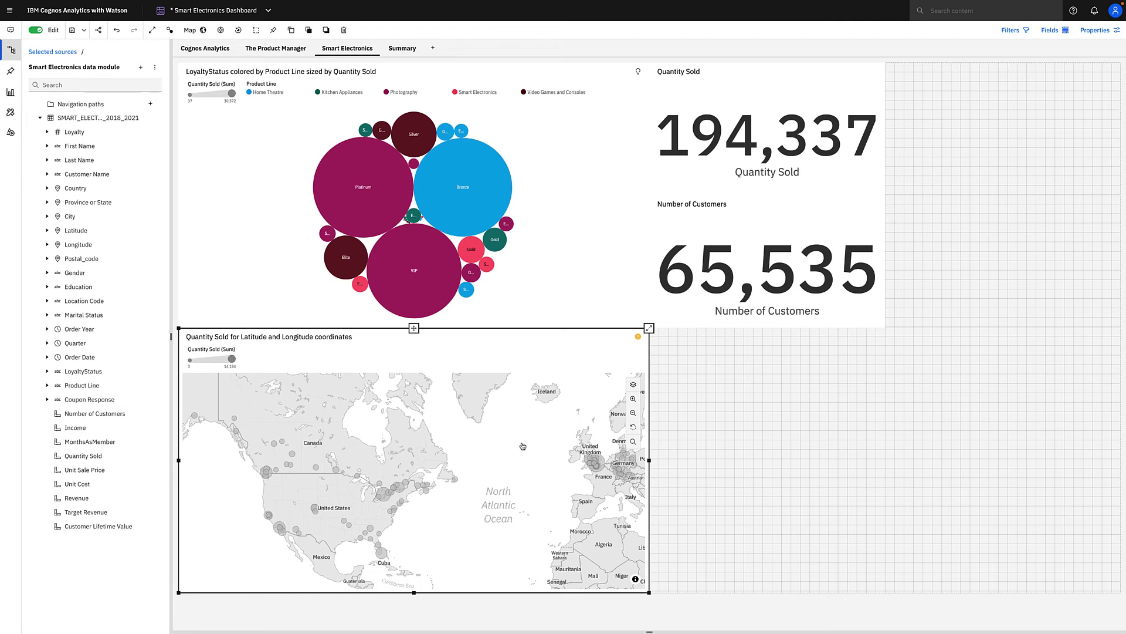
- Move Quantity Sold from the map's Point size slot to Point color
left_click(1048, 33)
left_click(990, 214)
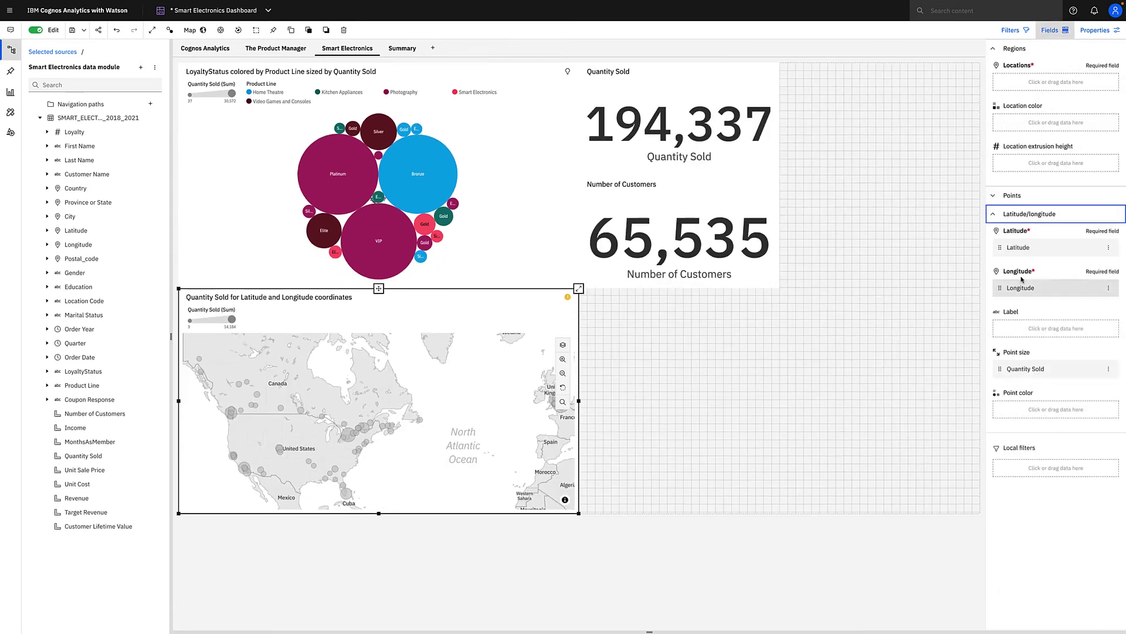
left_click_drag(1030, 368, 1049, 408)
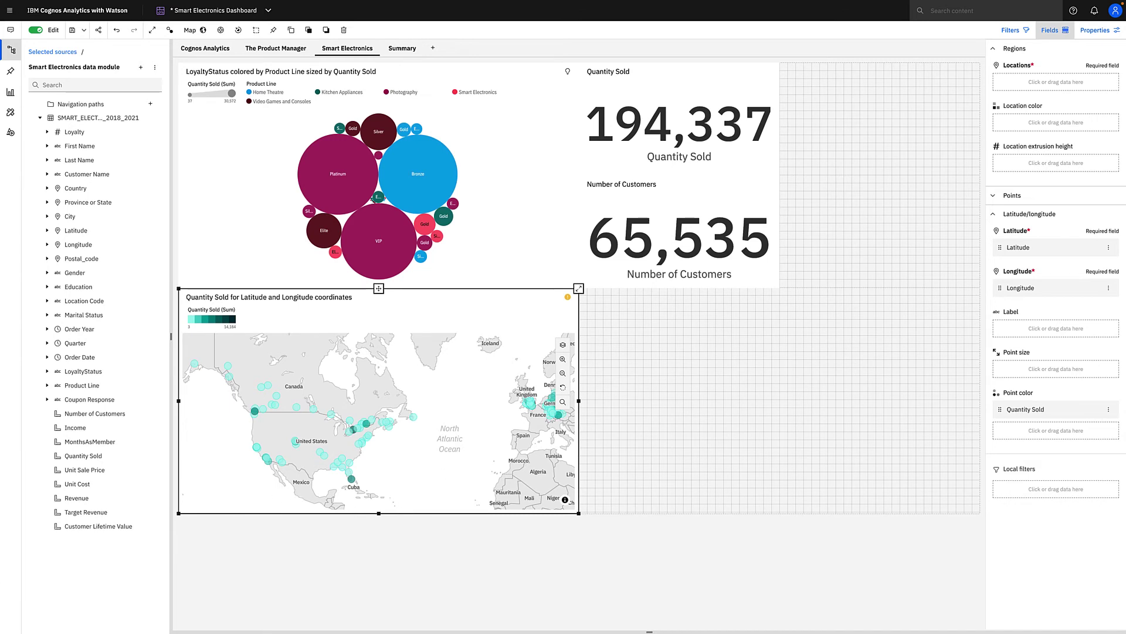
- Maximize the map and render its latitude/longitude layer as a heat map over Europe
left_click(579, 287)
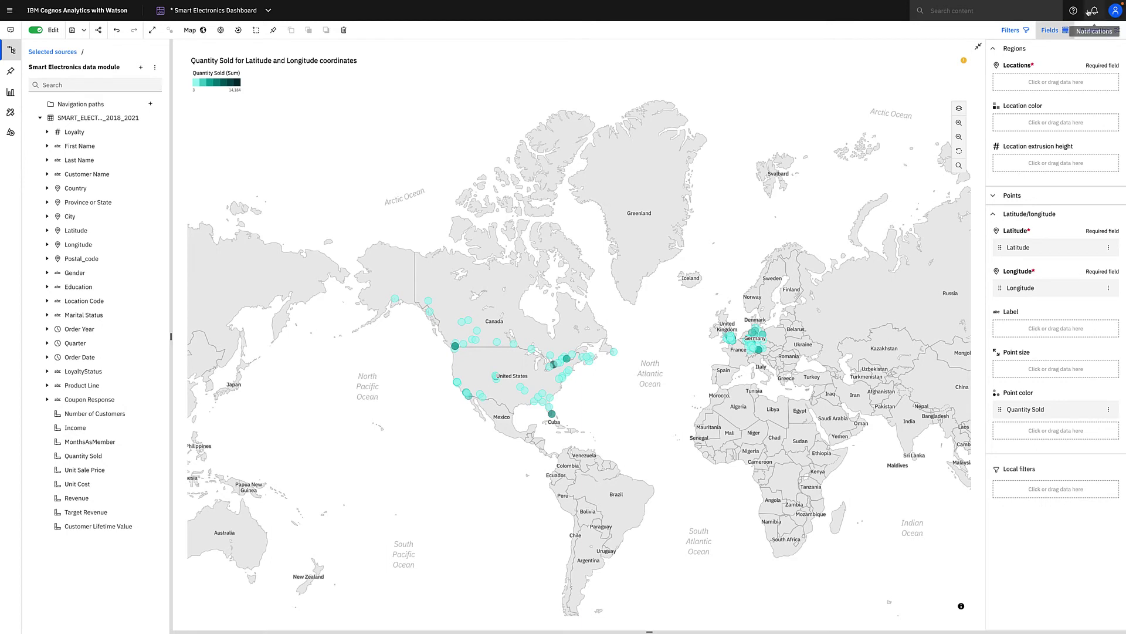
left_click(1097, 32)
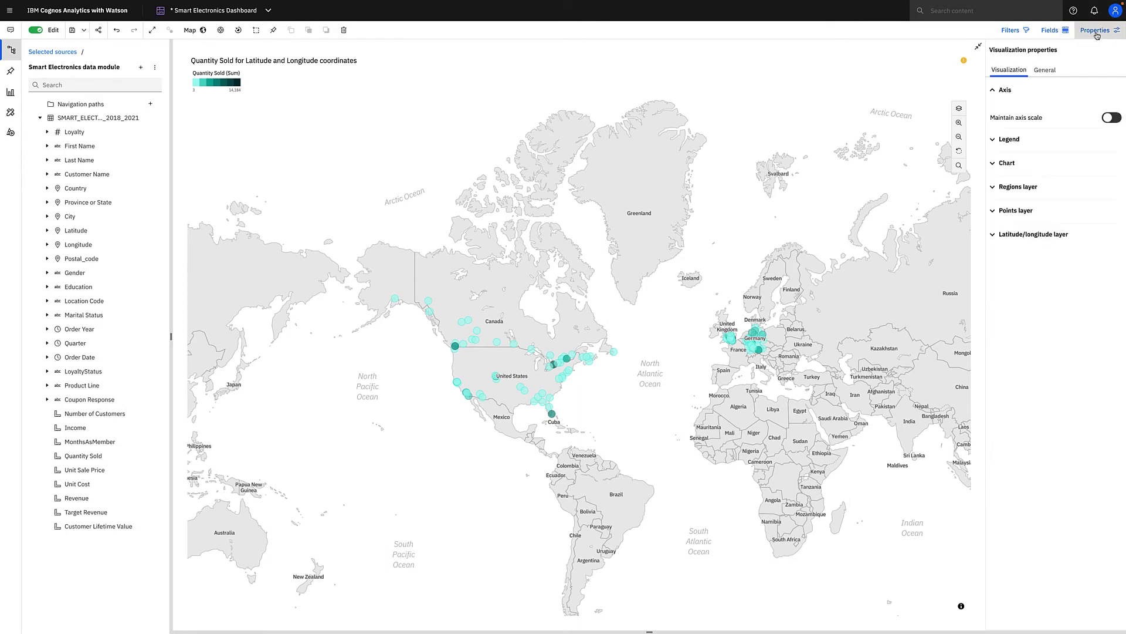
left_click(994, 234)
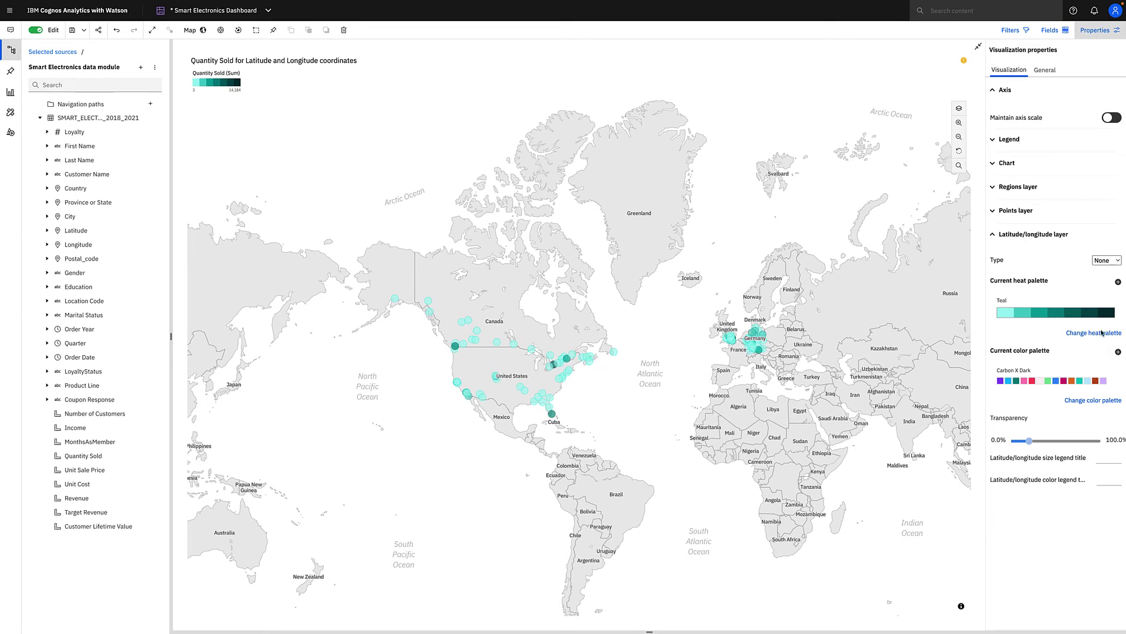
left_click(1118, 263)
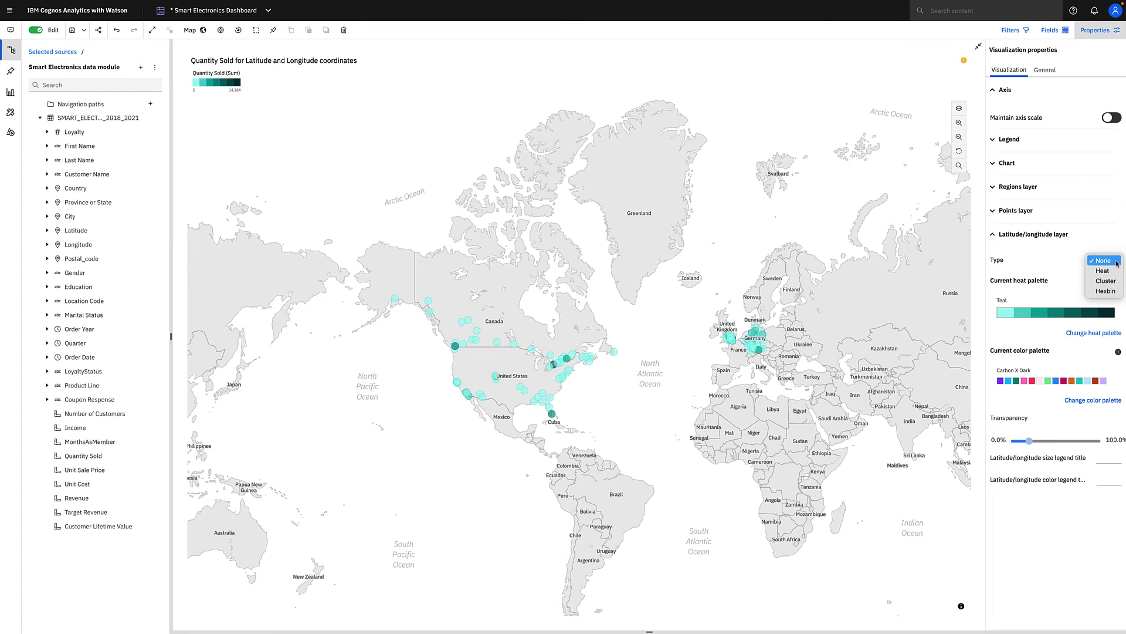
left_click(1107, 272)
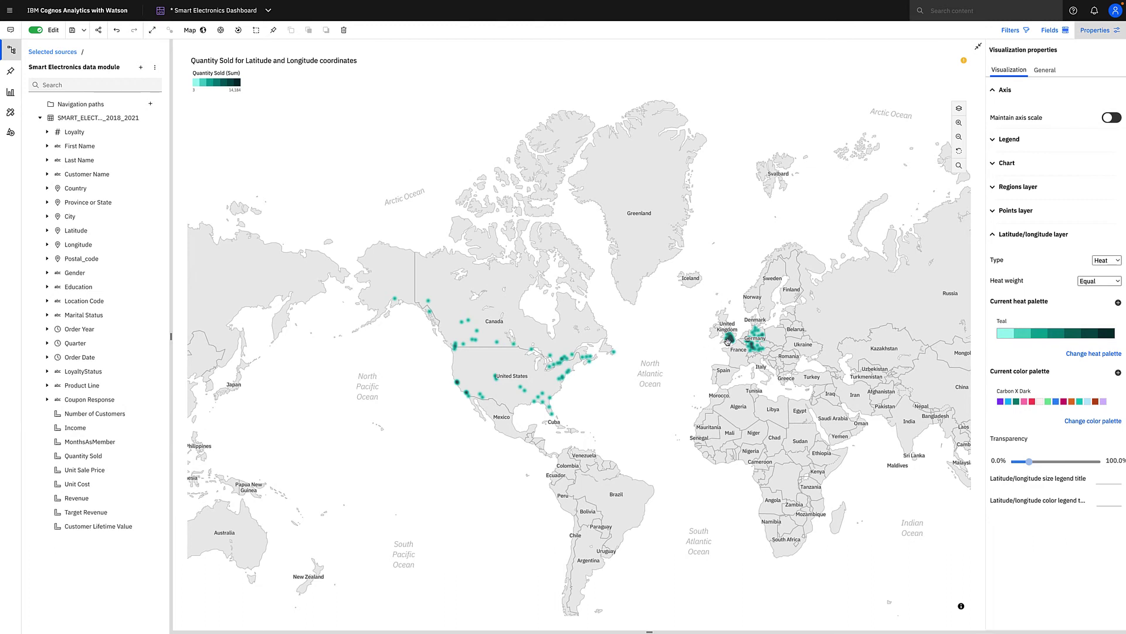
left_click(960, 124)
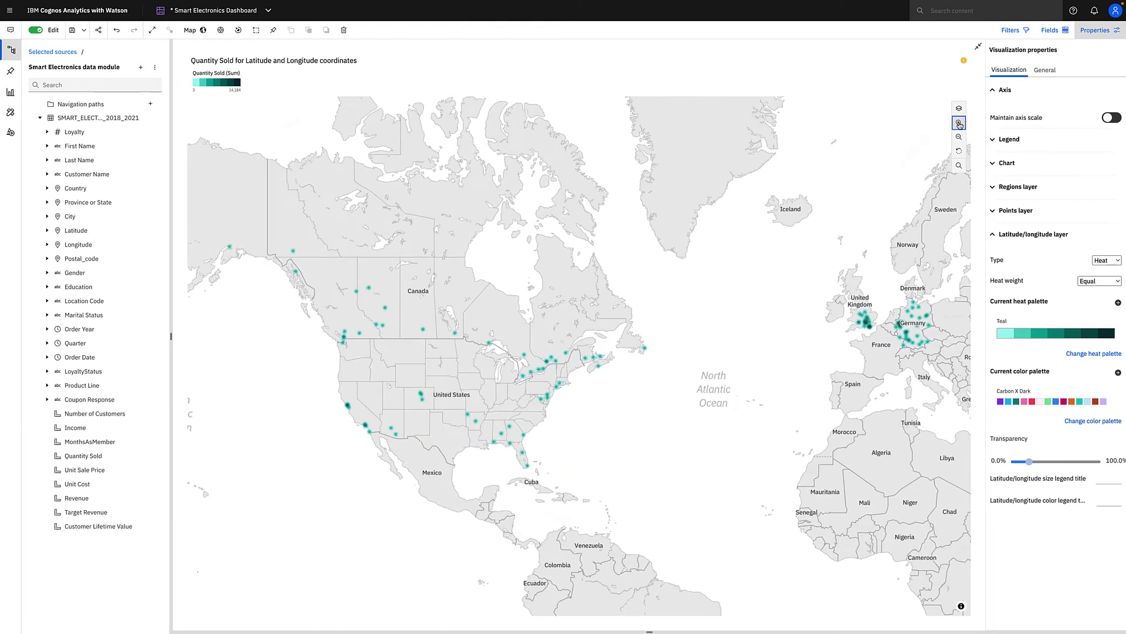
left_click_drag(833, 339, 706, 360)
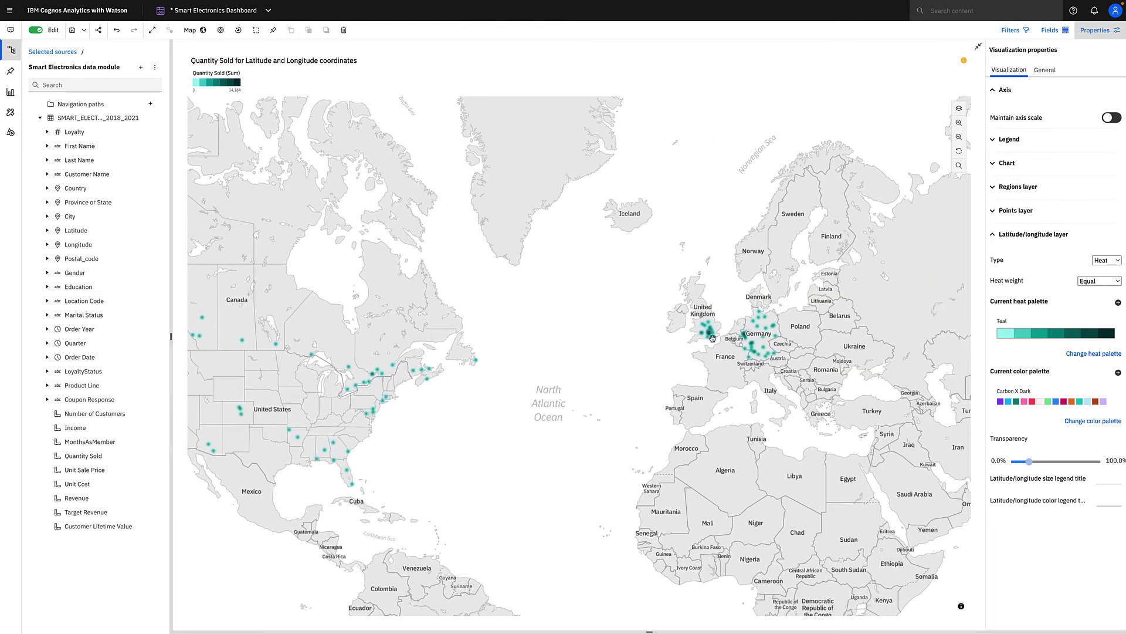
- Switch the layer to hexbins with a 900000 maximum extrusion height, zoomed on the UK
left_click(1118, 262)
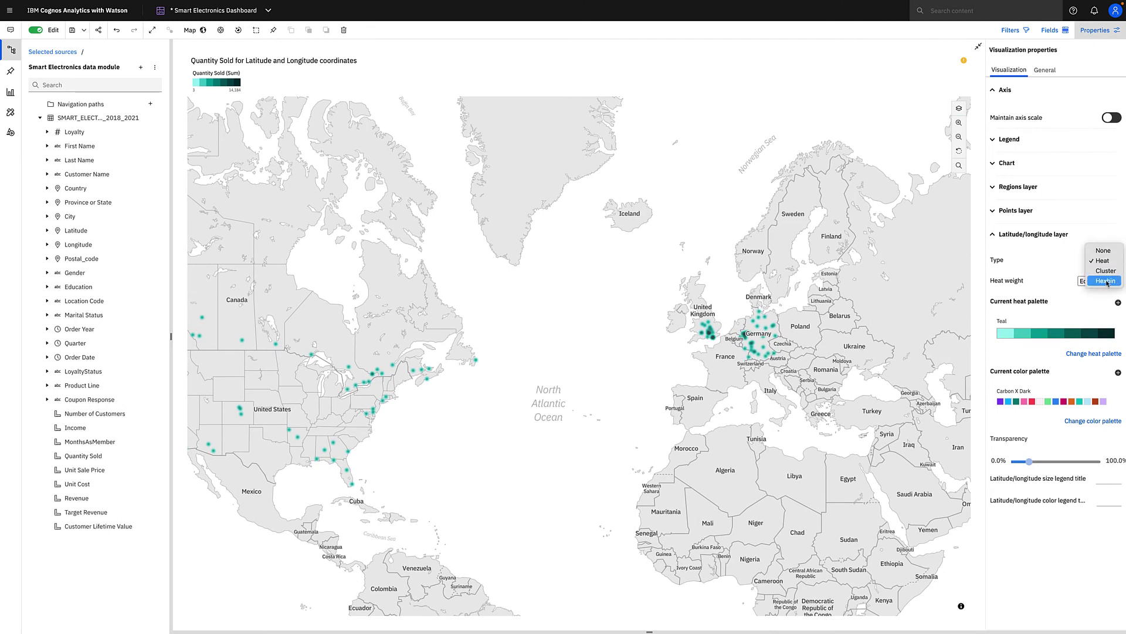
left_click(1108, 281)
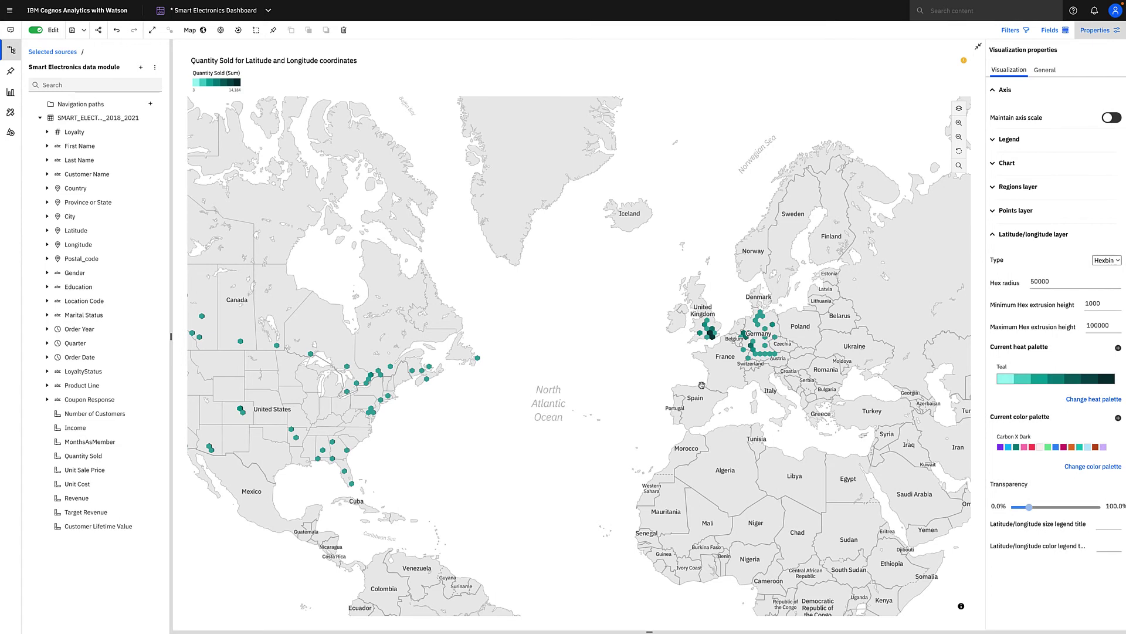
left_click(1088, 326)
type("900000")
key("Return")
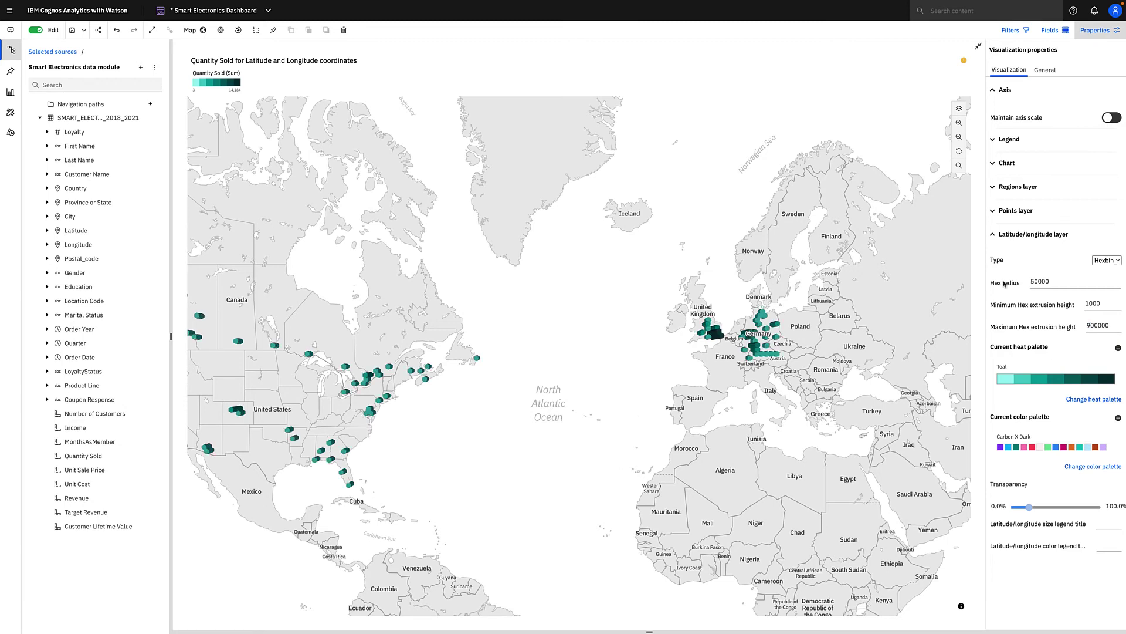
left_click(959, 122)
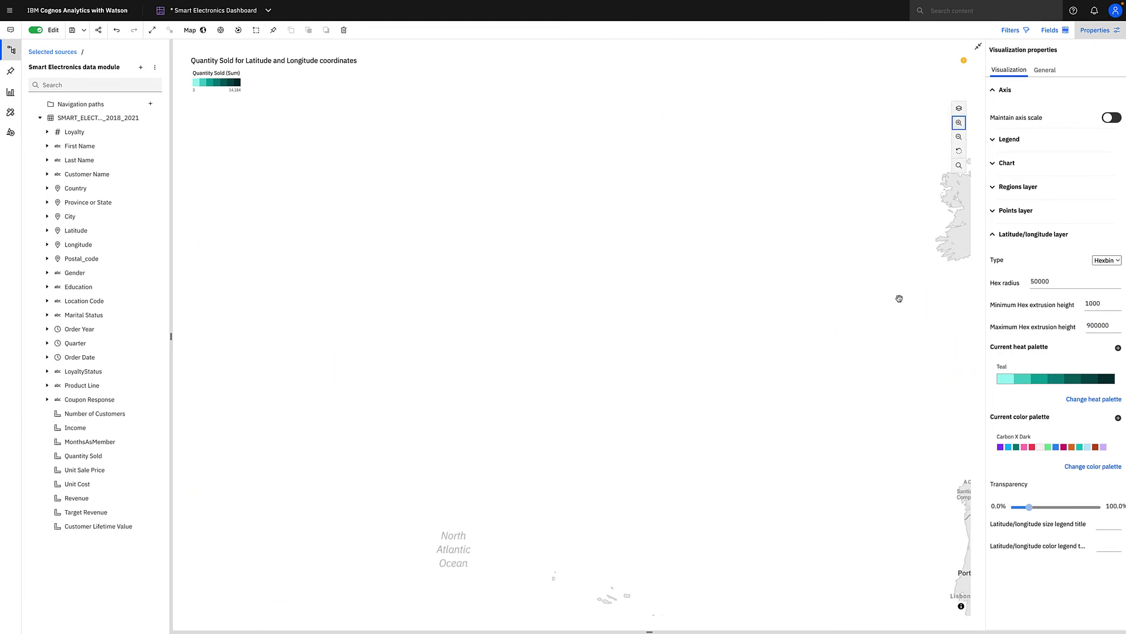
left_click_drag(899, 298, 387, 284)
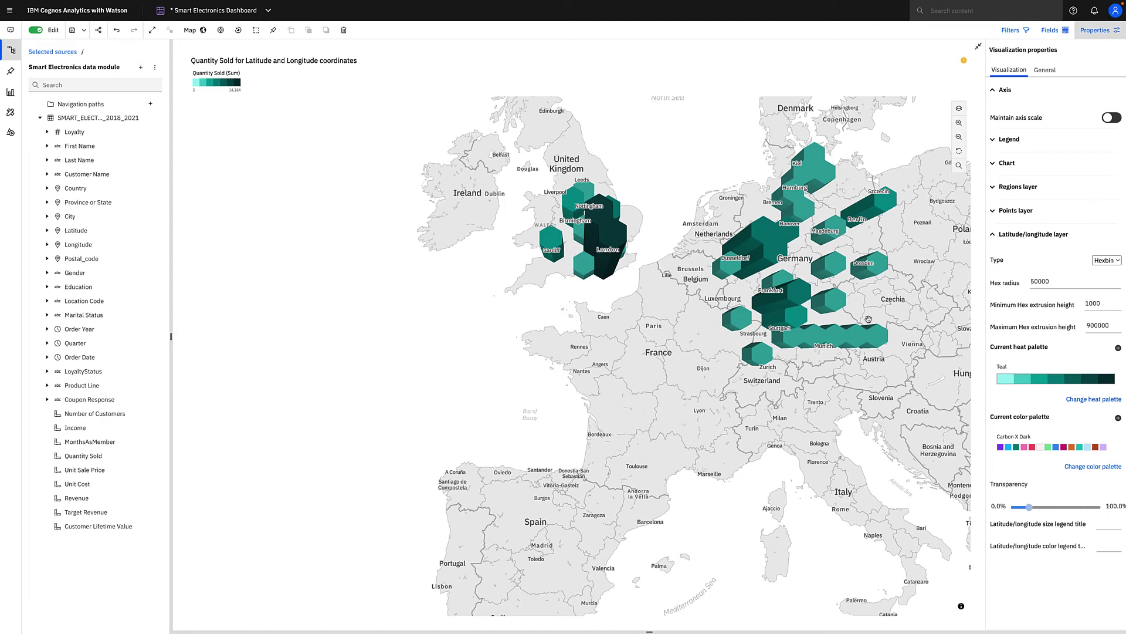
- Change the layer type from Hexbin to Cluster, zooming out to the world and back
left_click(1119, 261)
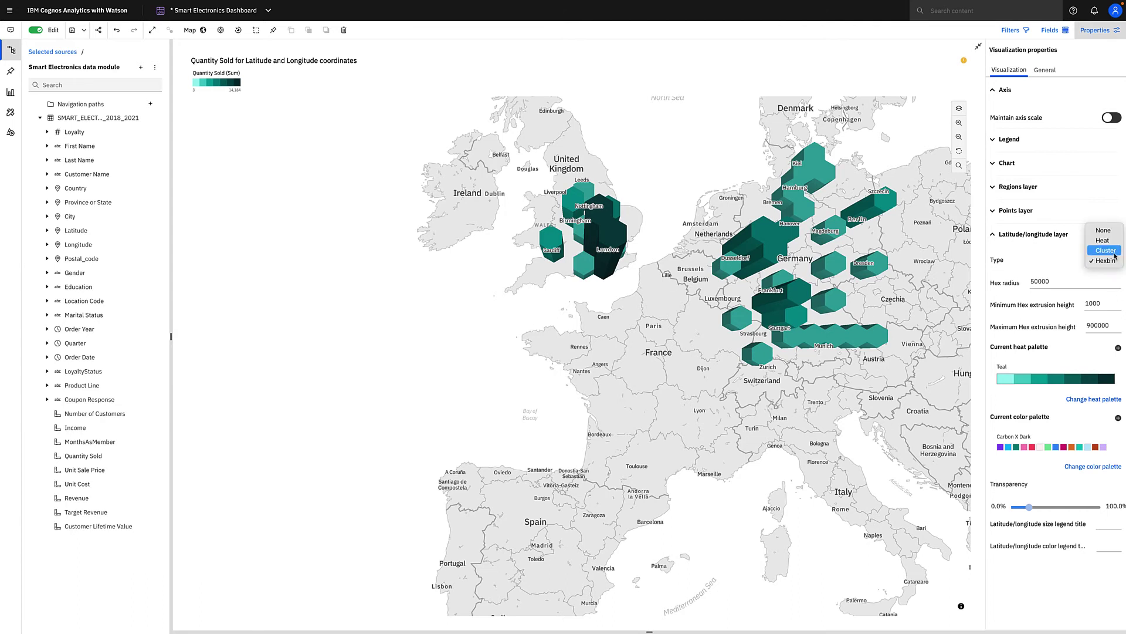
left_click(1114, 255)
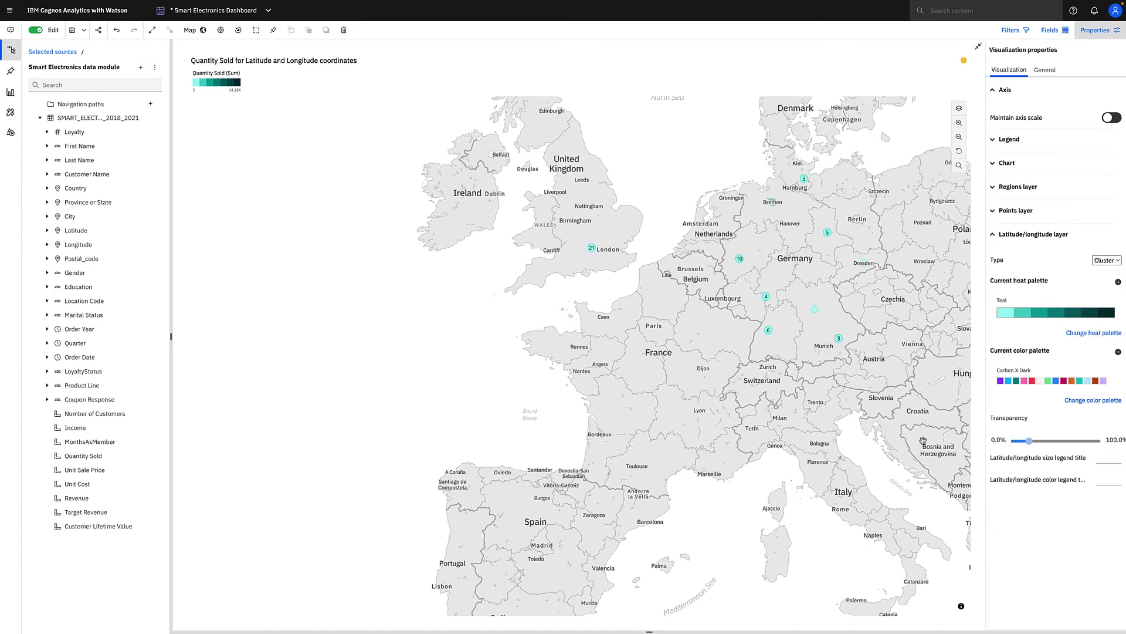
left_click(959, 137)
left_click(960, 138)
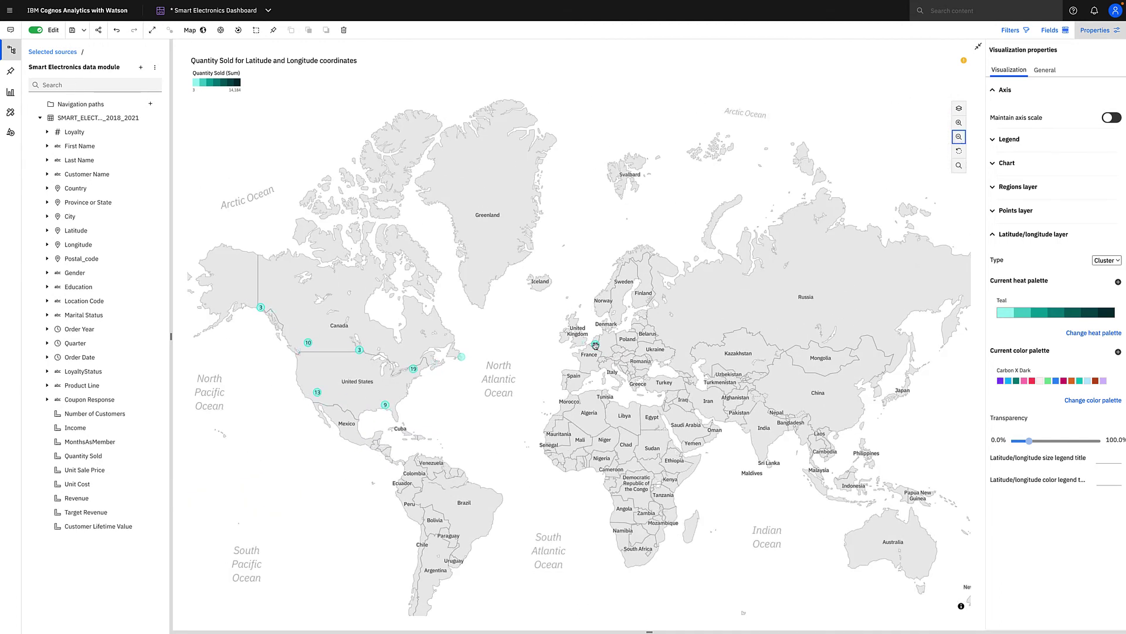
left_click(959, 123)
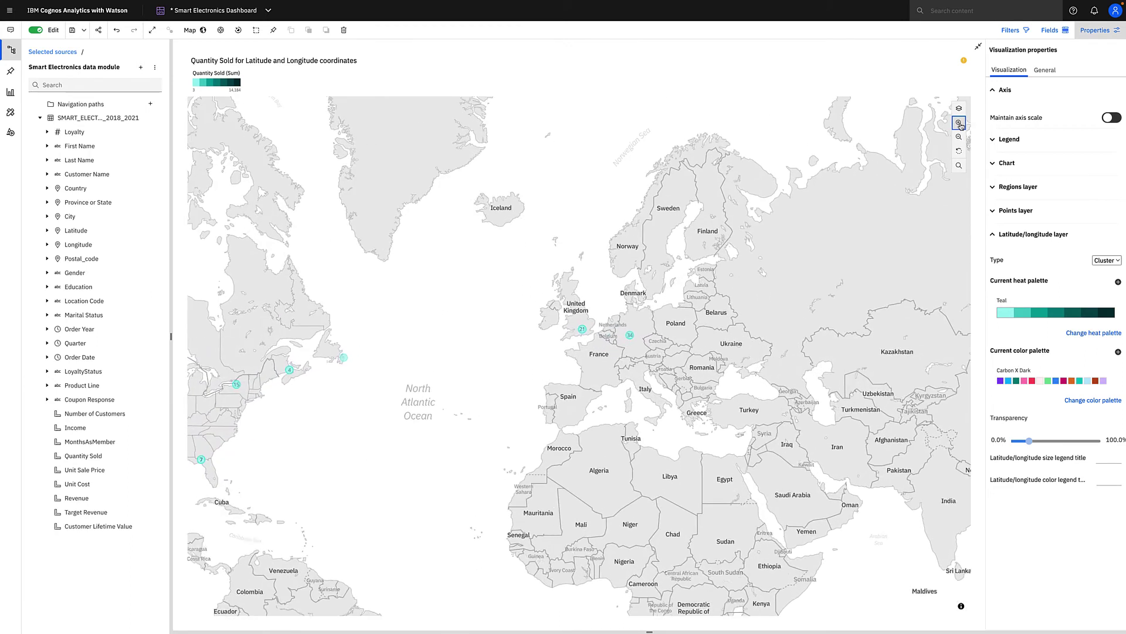
left_click(959, 124)
- Zoom and pan over southern England and northern France to inspect the clusters
left_click(959, 124)
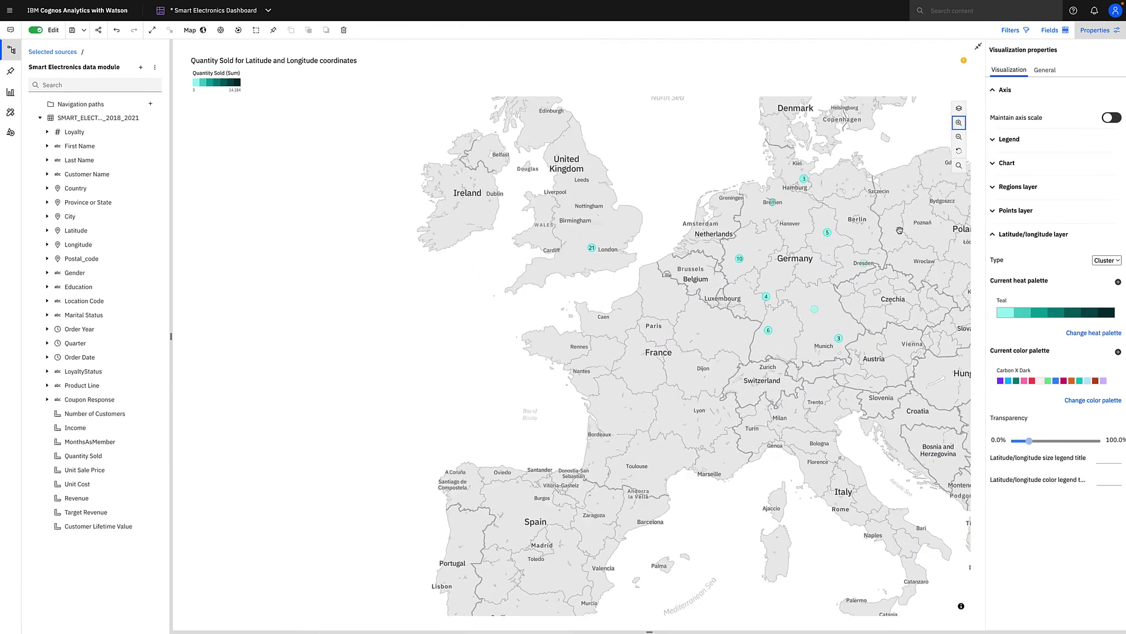
left_click_drag(866, 236, 834, 242)
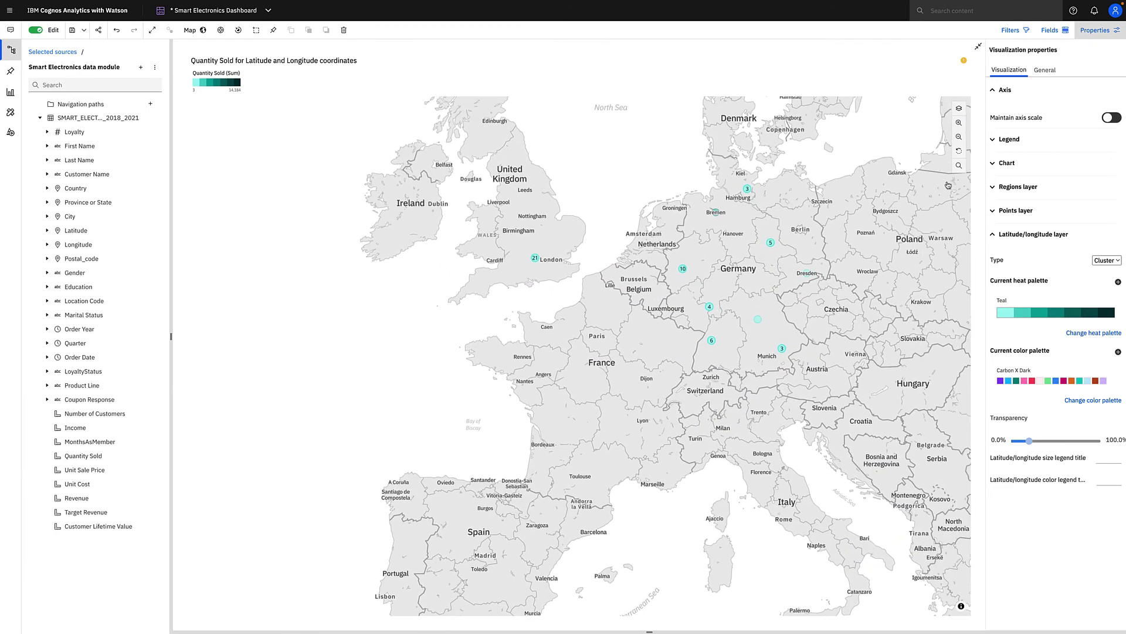
left_click(960, 123)
mouse_move(440, 220)
left_mouse_down()
mouse_move(487, 252)
mouse_move(487, 303)
left_mouse_up()
left_click(959, 123)
left_click_drag(454, 252, 522, 283)
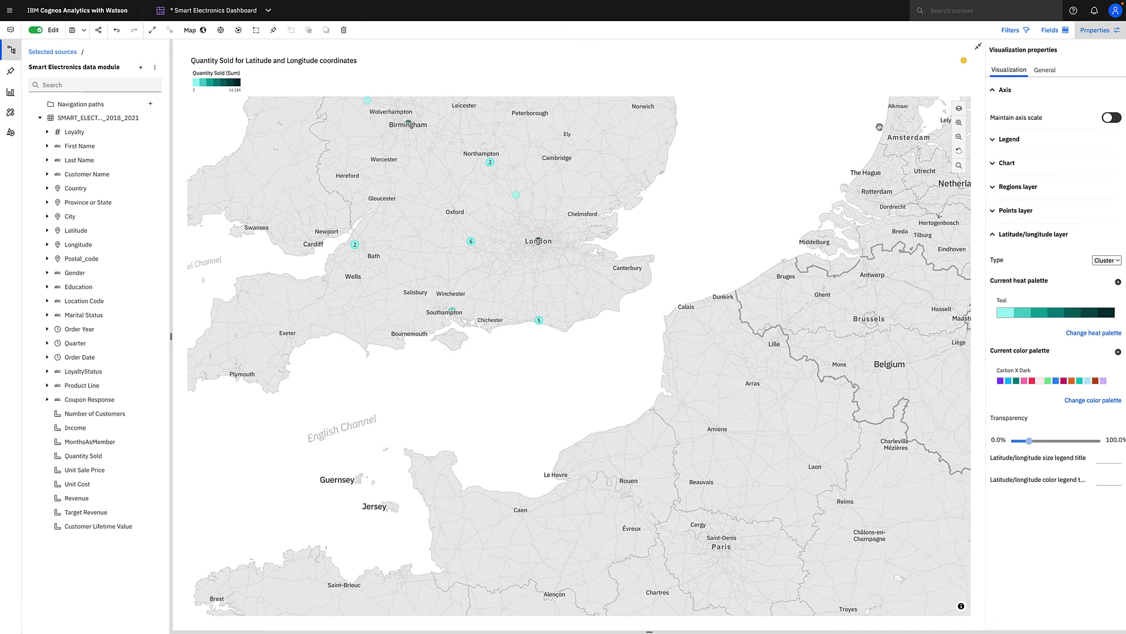
left_click(960, 137)
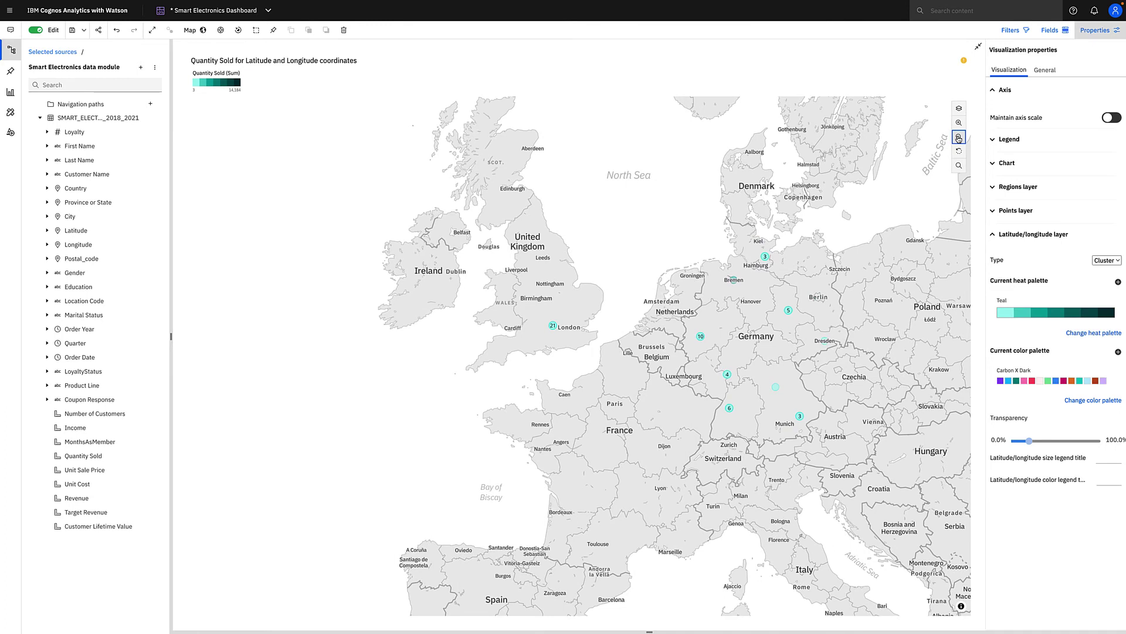
- Colour the map by Revenue, with Country and Province or State as region locations
left_click(1050, 32)
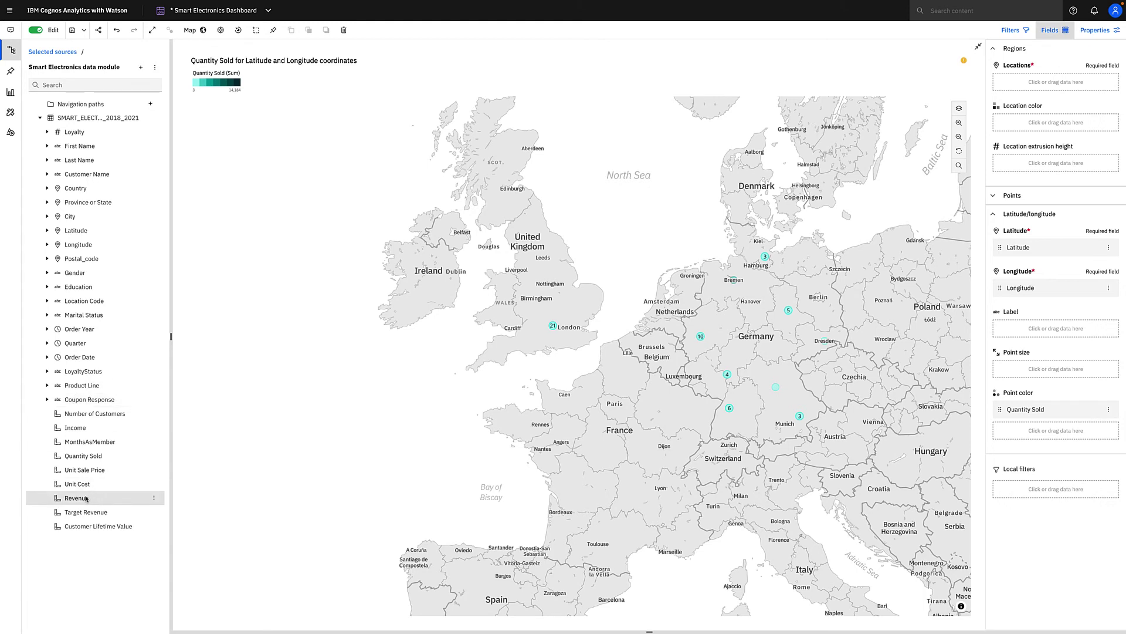
left_click_drag(82, 498, 1022, 123)
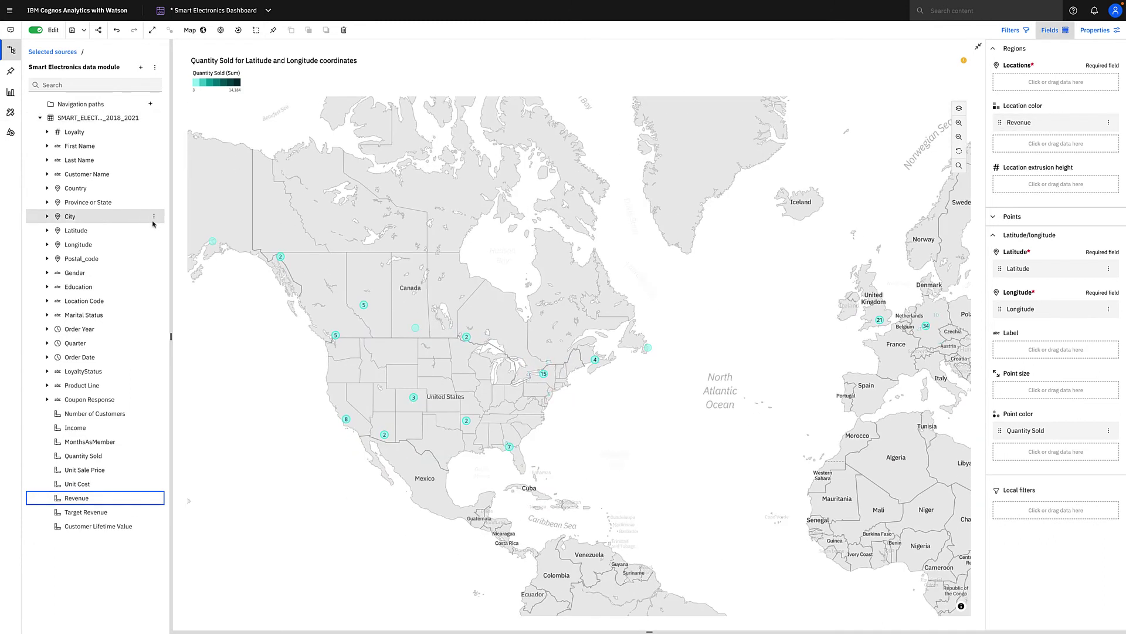
left_click(87, 190)
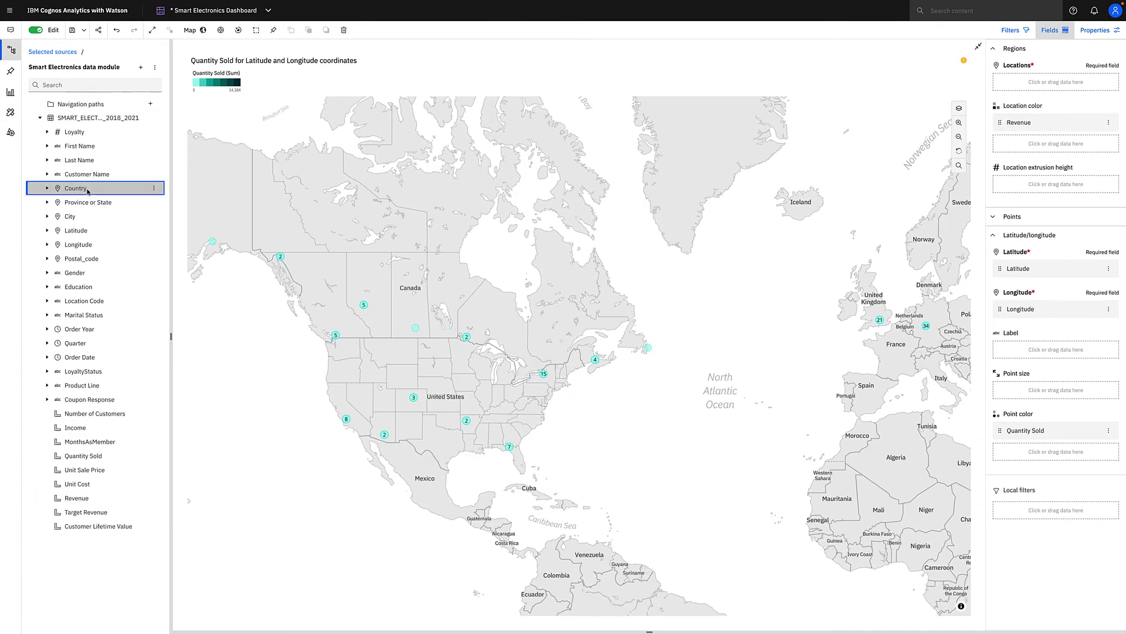
left_click(87, 202, "ctrl")
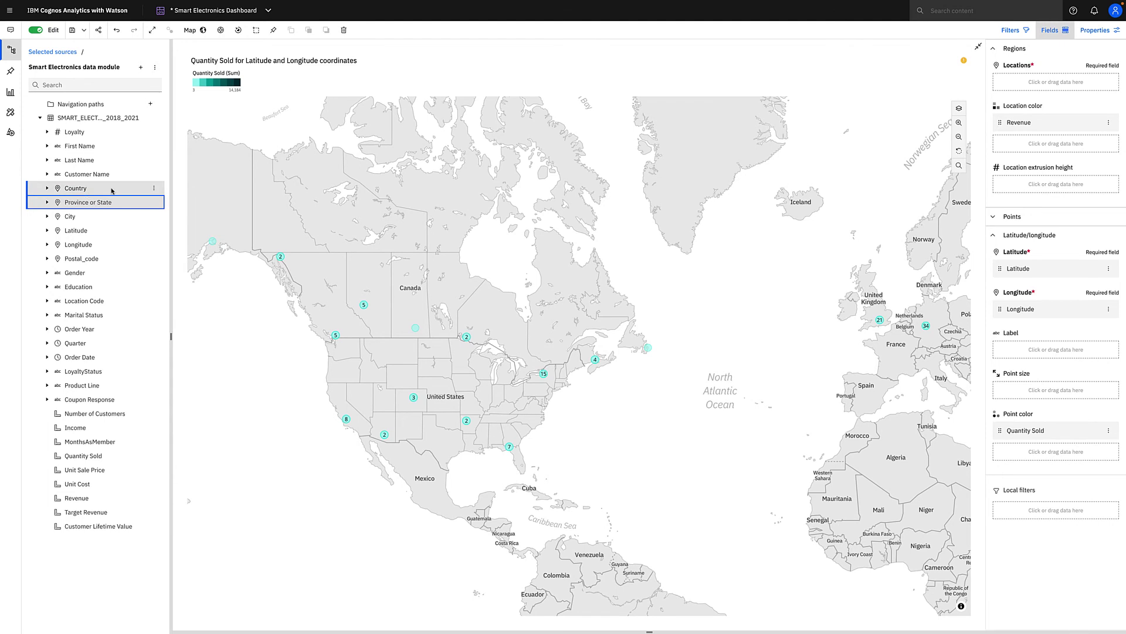
left_click_drag(288, 193, 1034, 90)
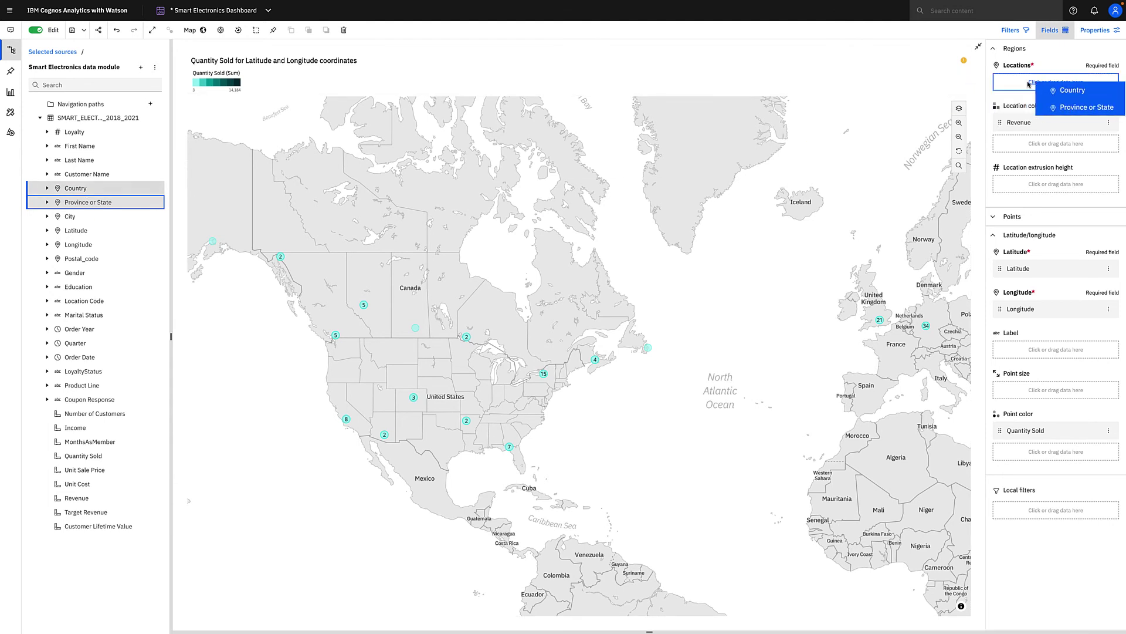
left_click_drag(1024, 84, 1023, 82)
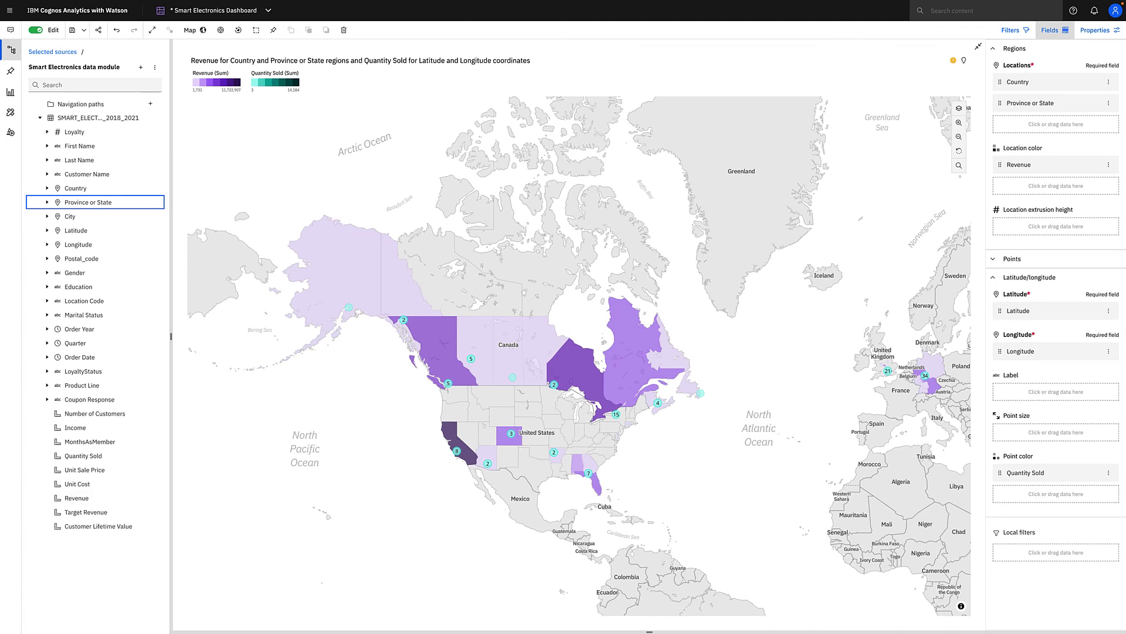
- Restore the maximized map to its dashboard tile and open the Assistant chat
left_click(978, 47)
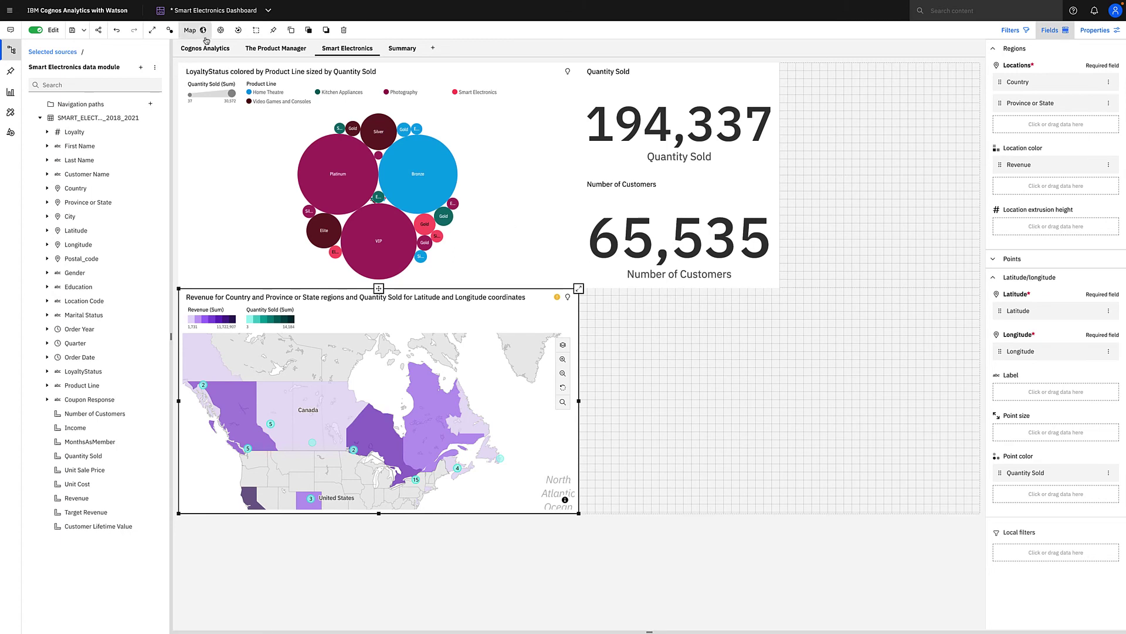
left_click(12, 32)
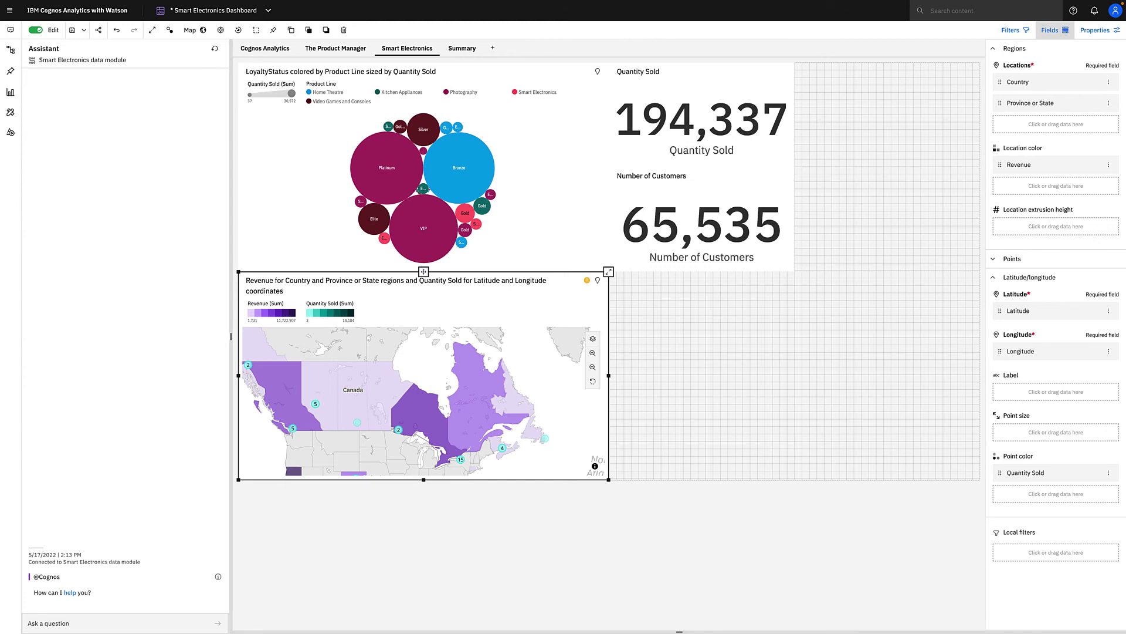
- Ask the assistant's suggested question on top Target Revenue by Order Year, shown as bars
left_click(73, 593)
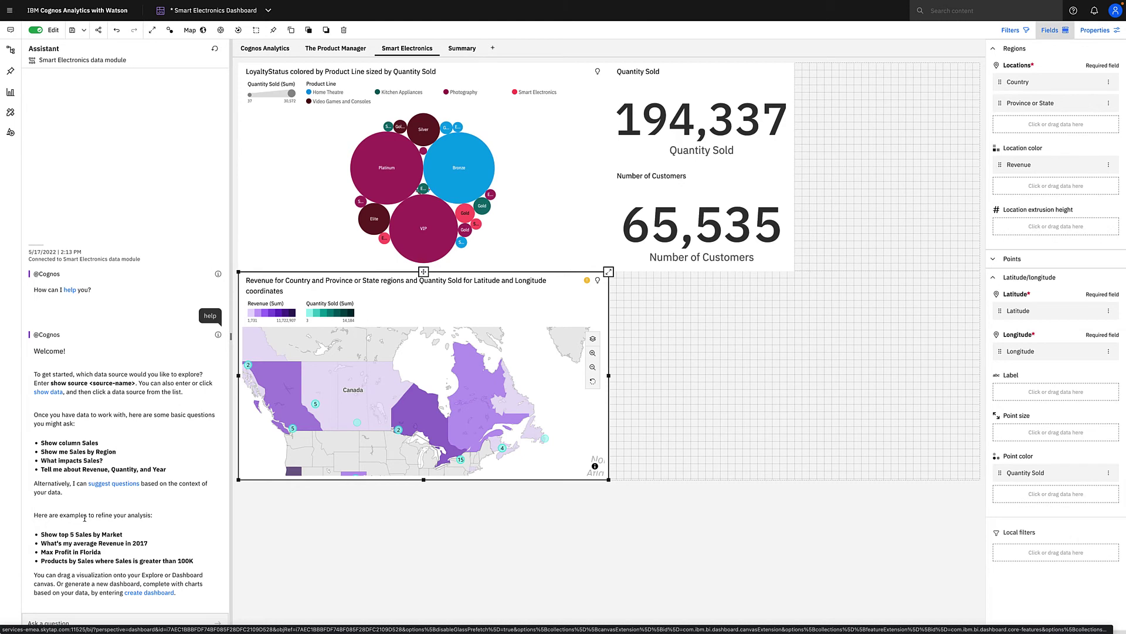
left_click(122, 490)
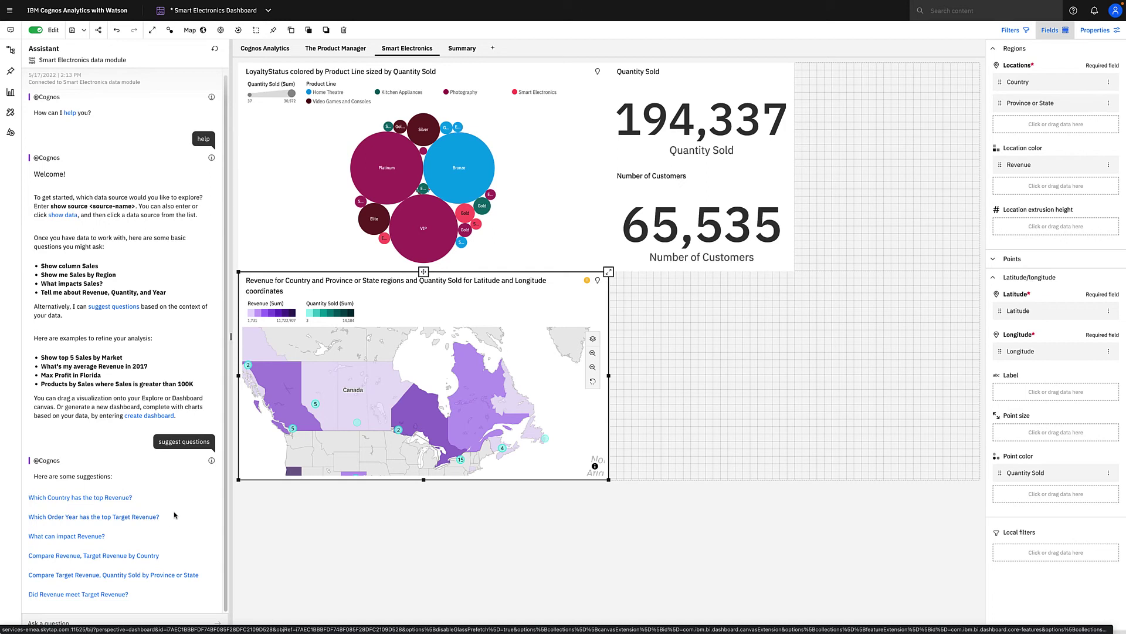
left_click(119, 518)
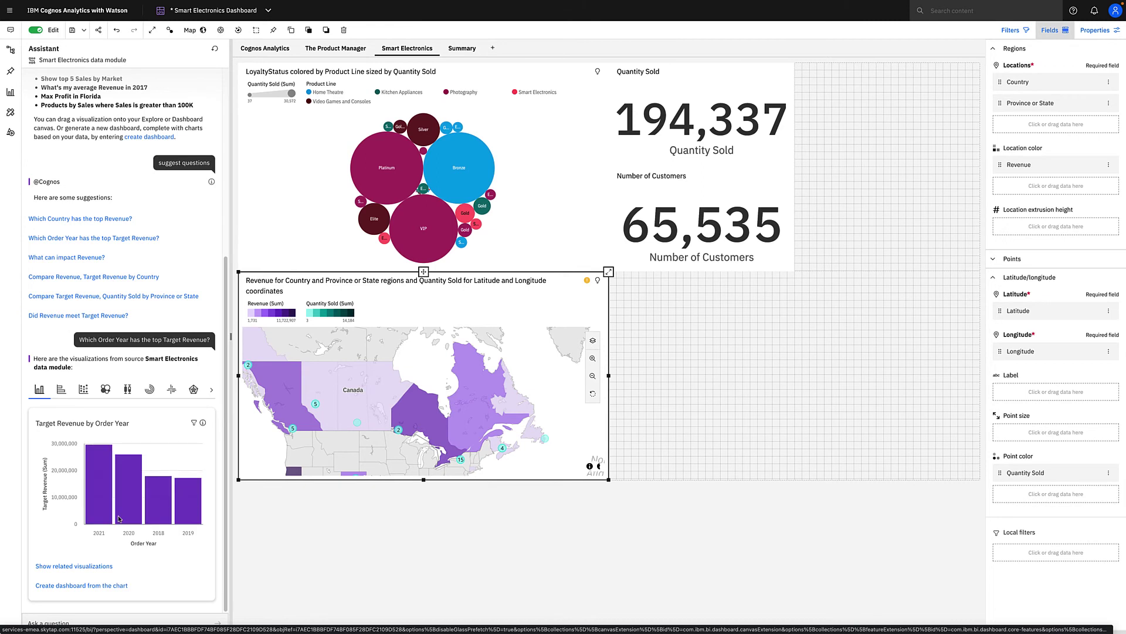
left_click(107, 391)
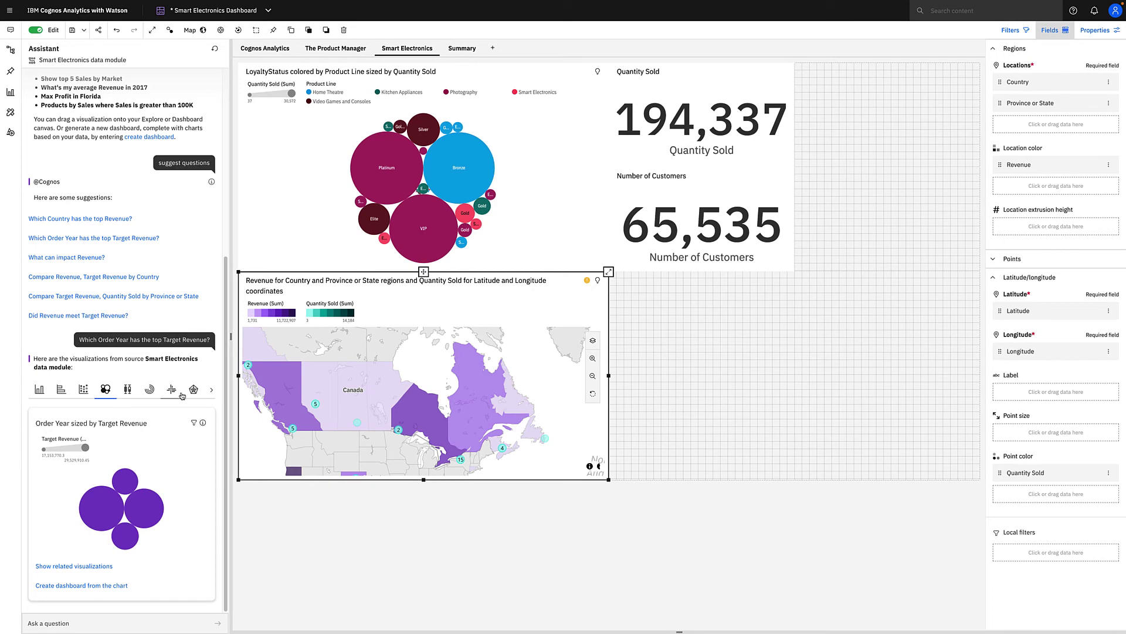
left_click(40, 391)
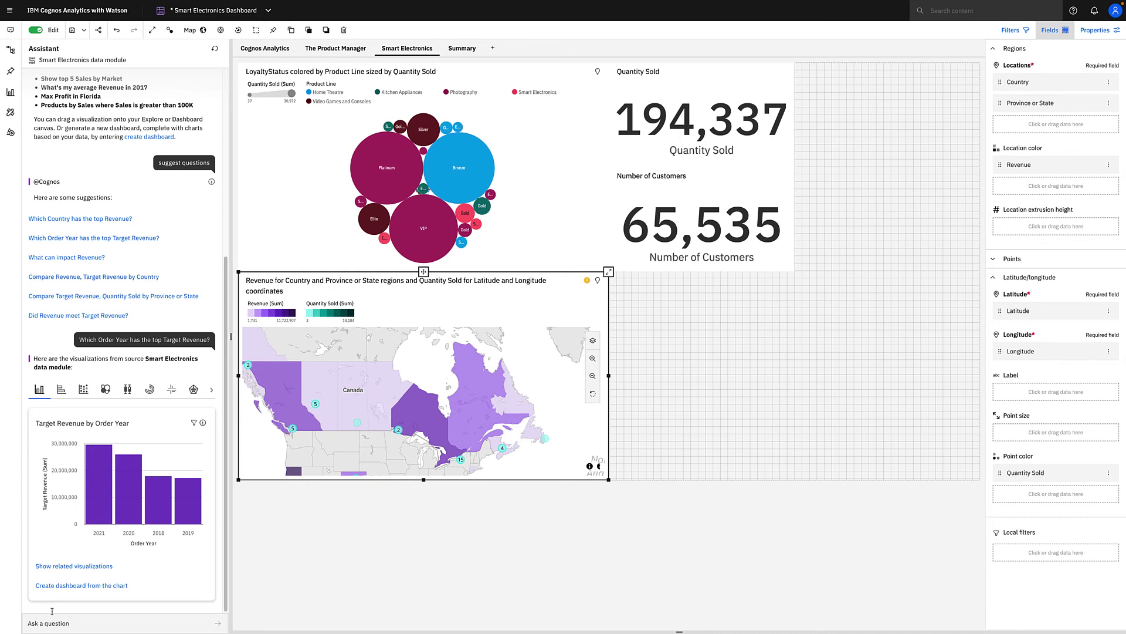
- Ask 'what influences revenue' and read why Revenue beats Target Revenue by 20.92%
left_click(38, 625)
type("what influ")
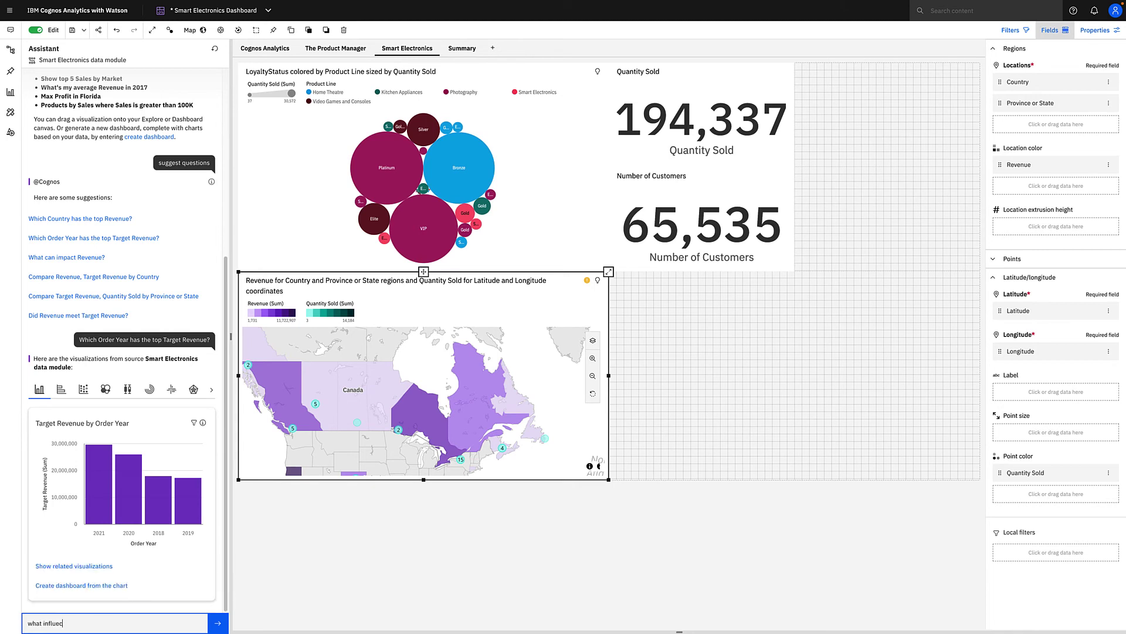
type("e")
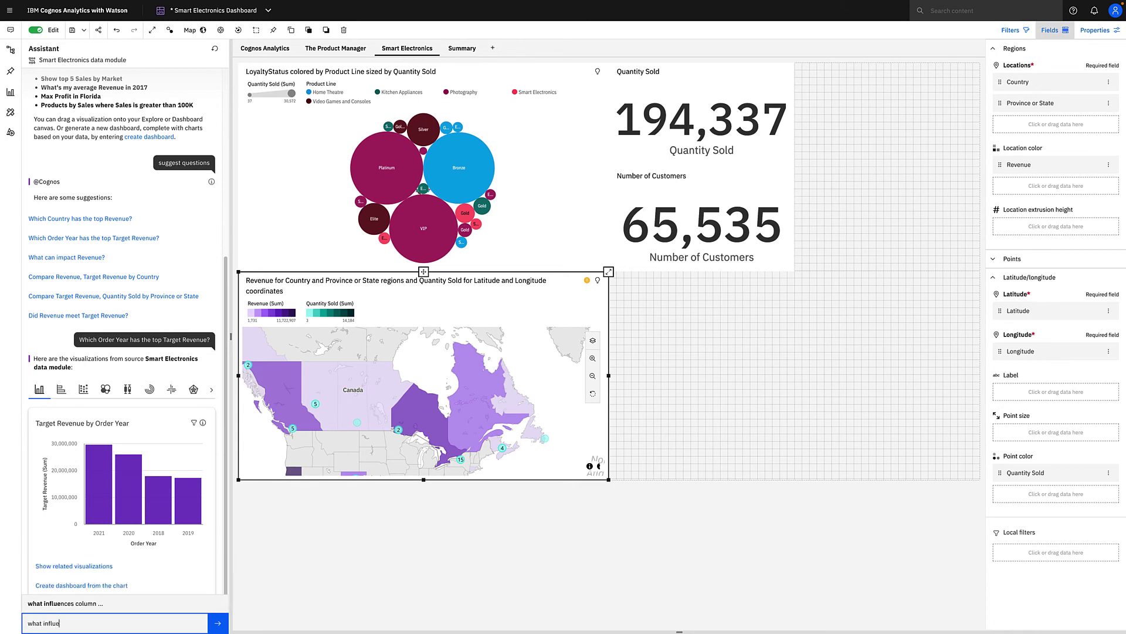
type("nces revenue")
key("Return")
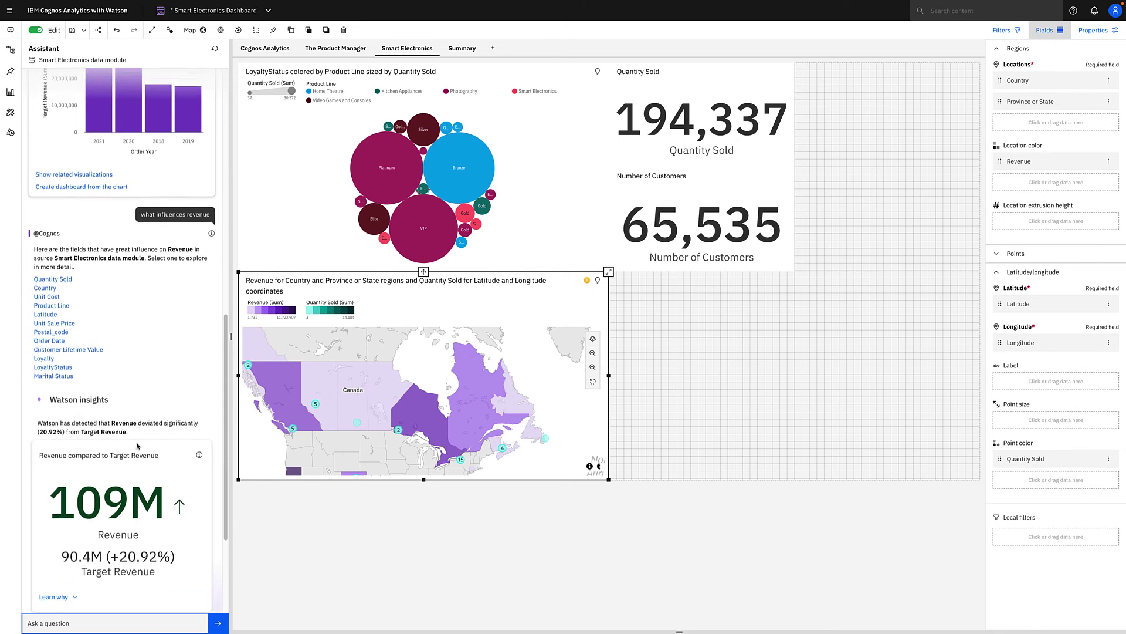
left_click(74, 479)
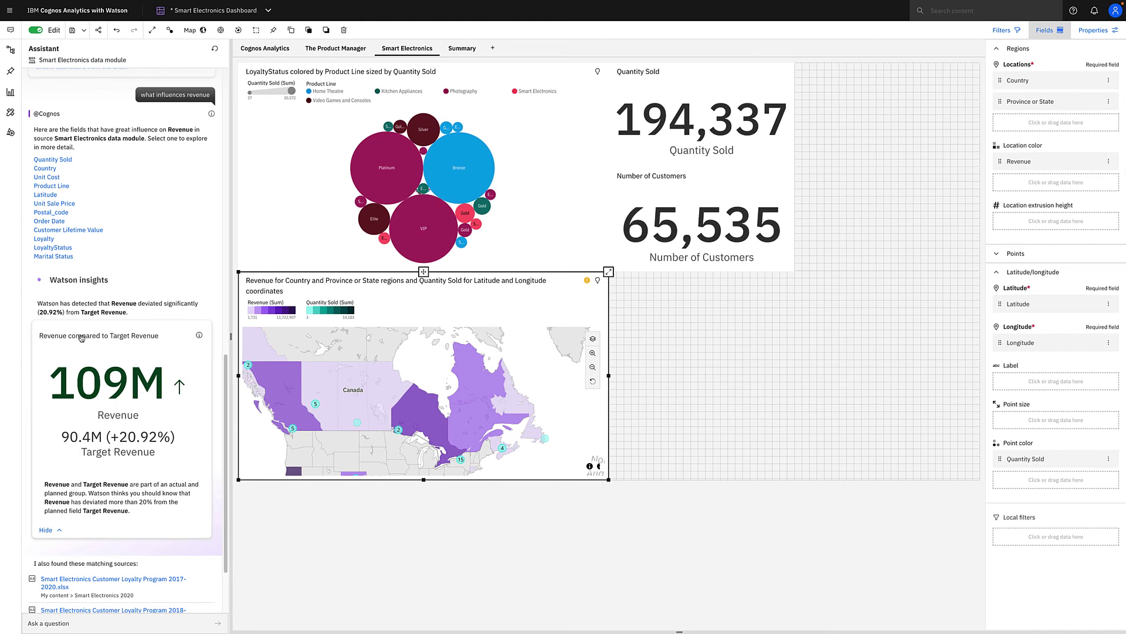
- Place and enlarge the 109M Revenue card top-right, then toggle the Smart Electronics filter
left_click_drag(93, 337, 795, 65)
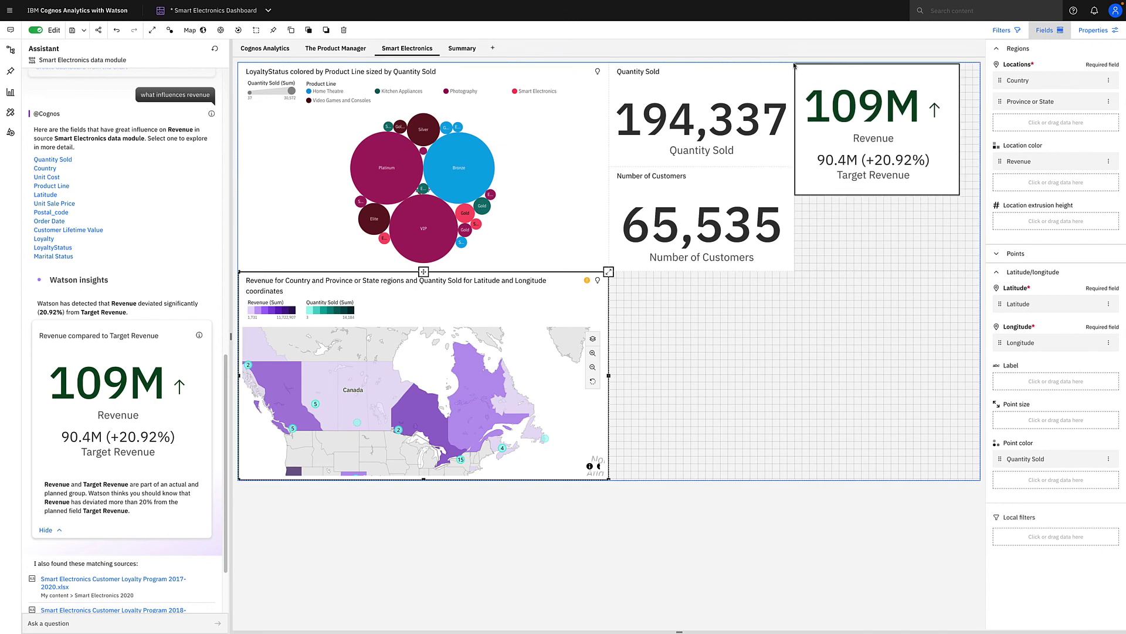
left_click_drag(966, 214, 986, 277)
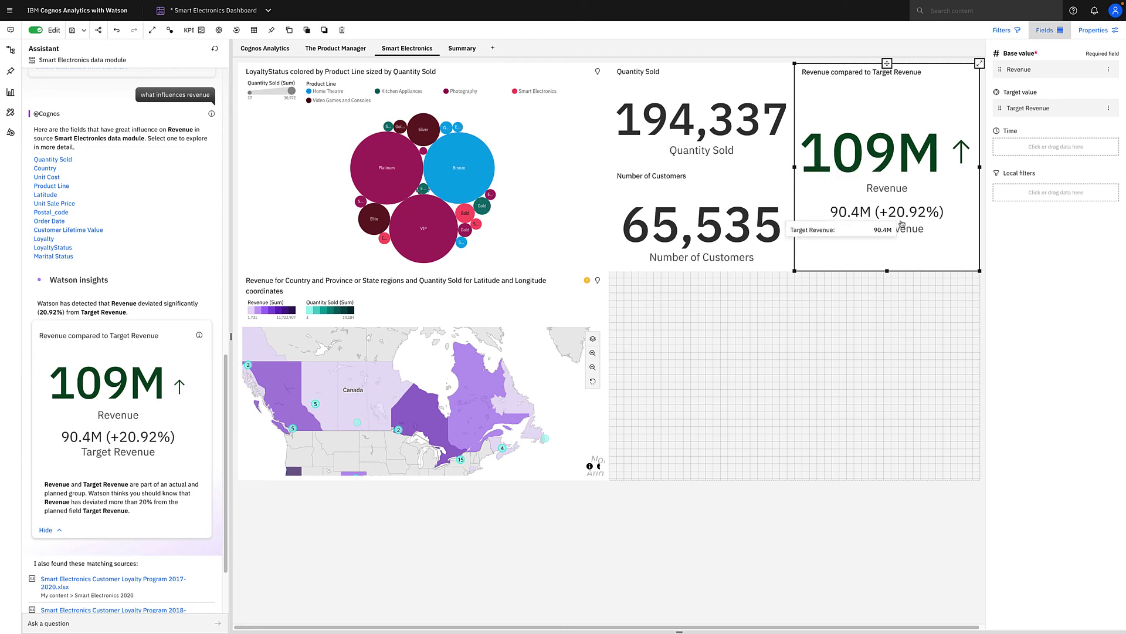
left_click(540, 92)
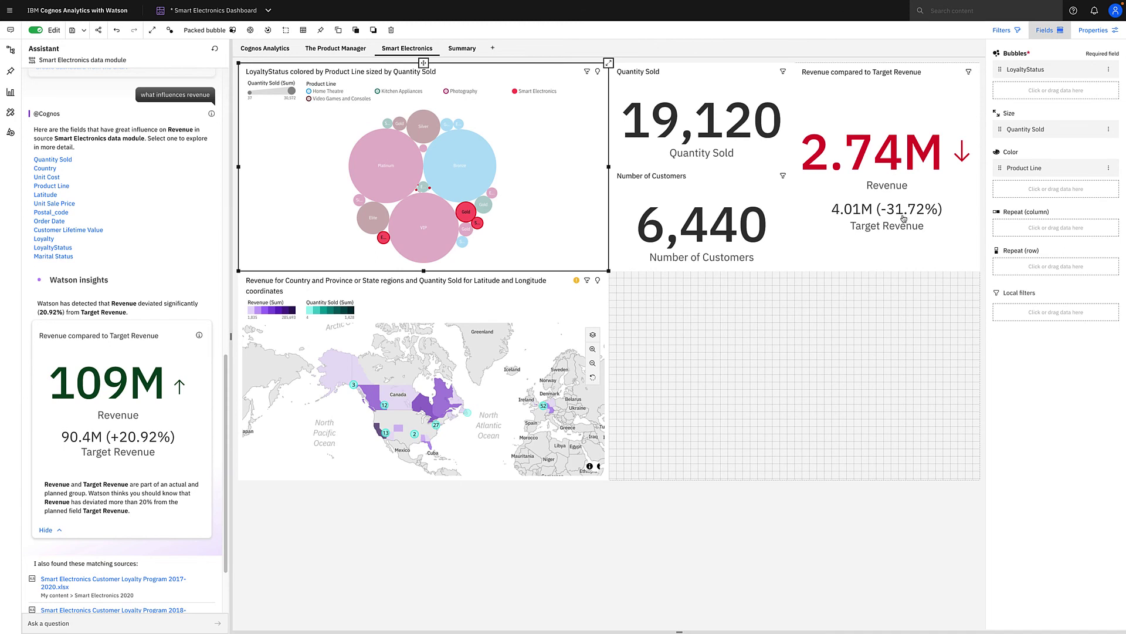
mouse_move(888, 213)
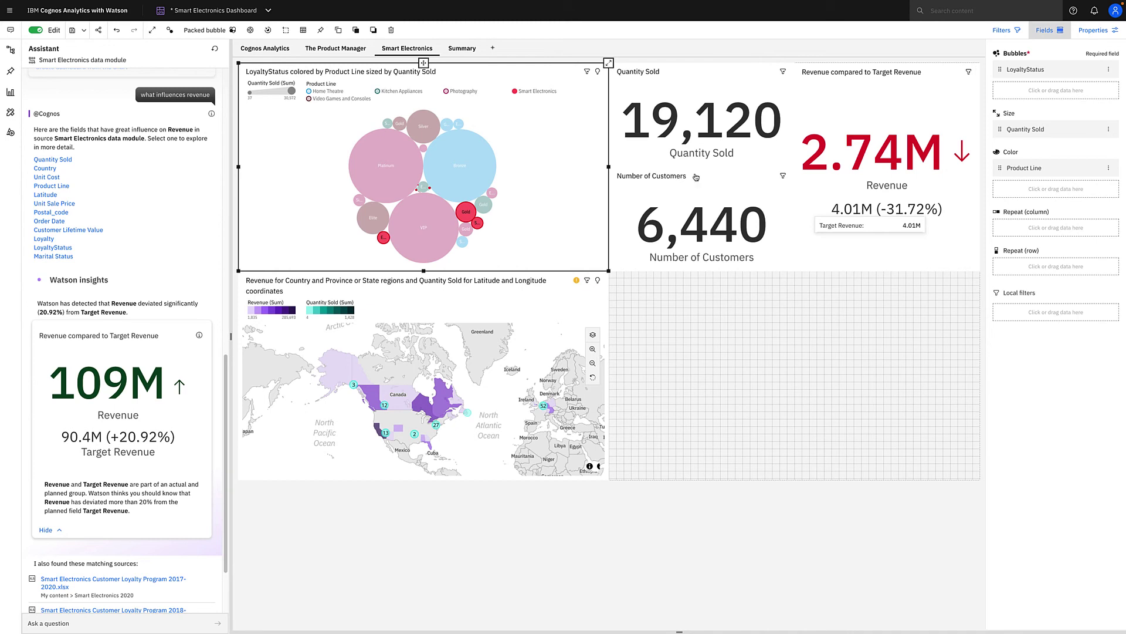
left_click(539, 92)
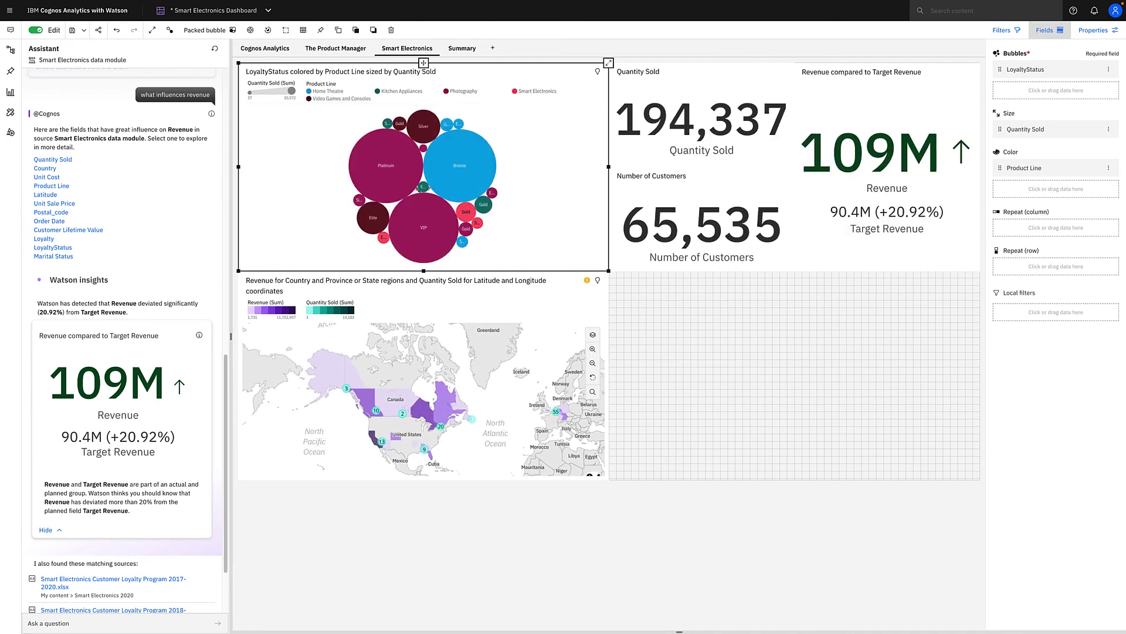
scroll(44, 598, "down", 2)
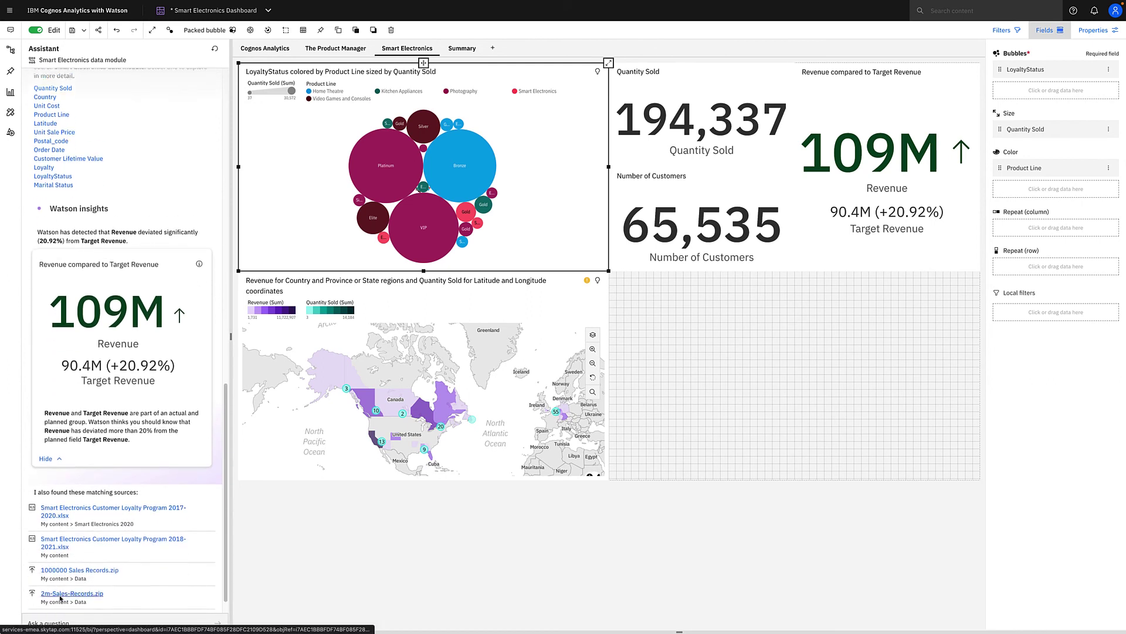
left_click(41, 624)
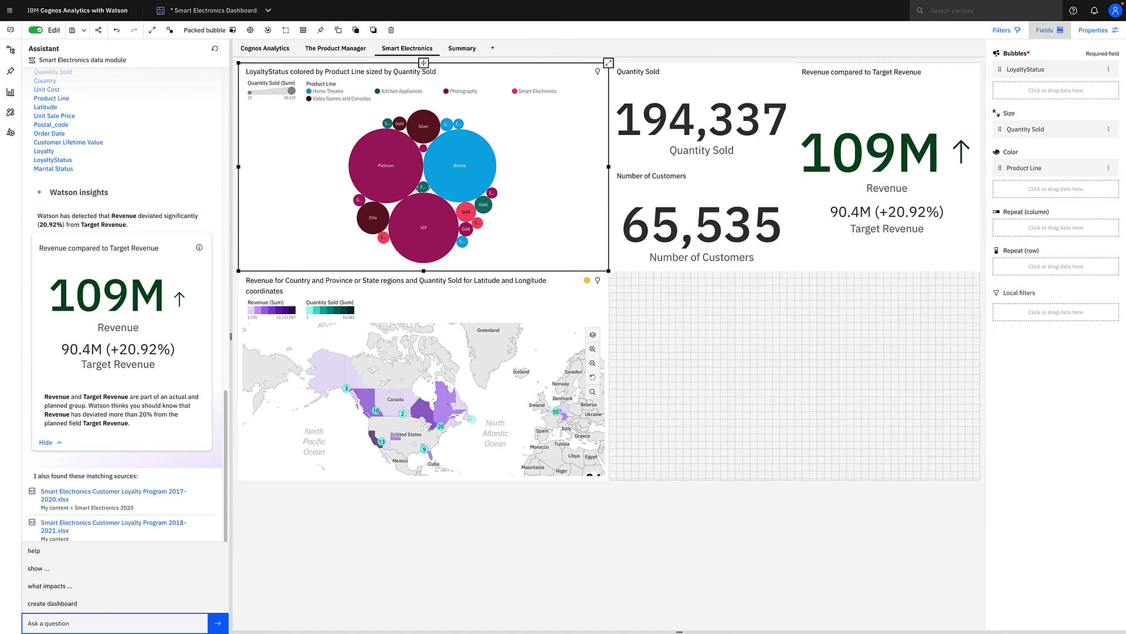
type("what is quantity sold by")
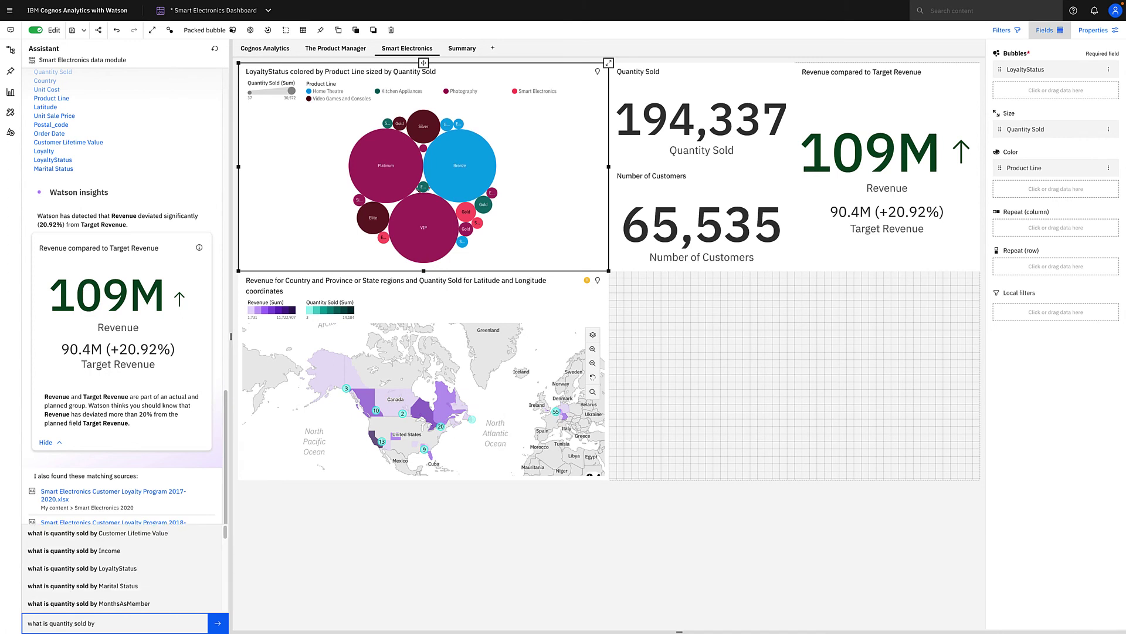
type(" p")
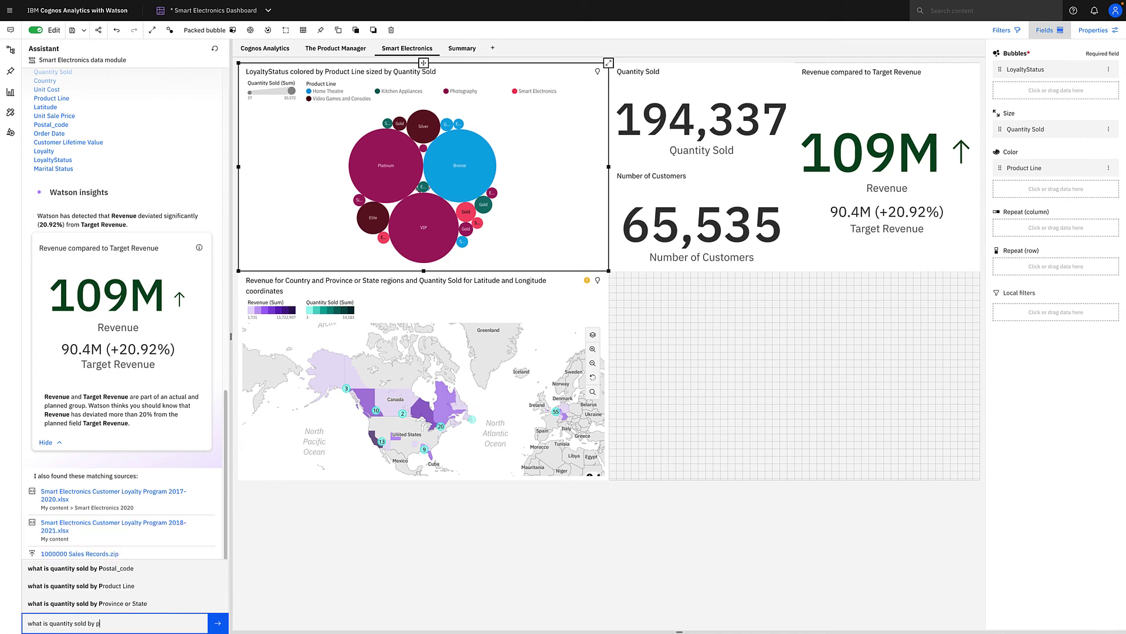
type("roduct")
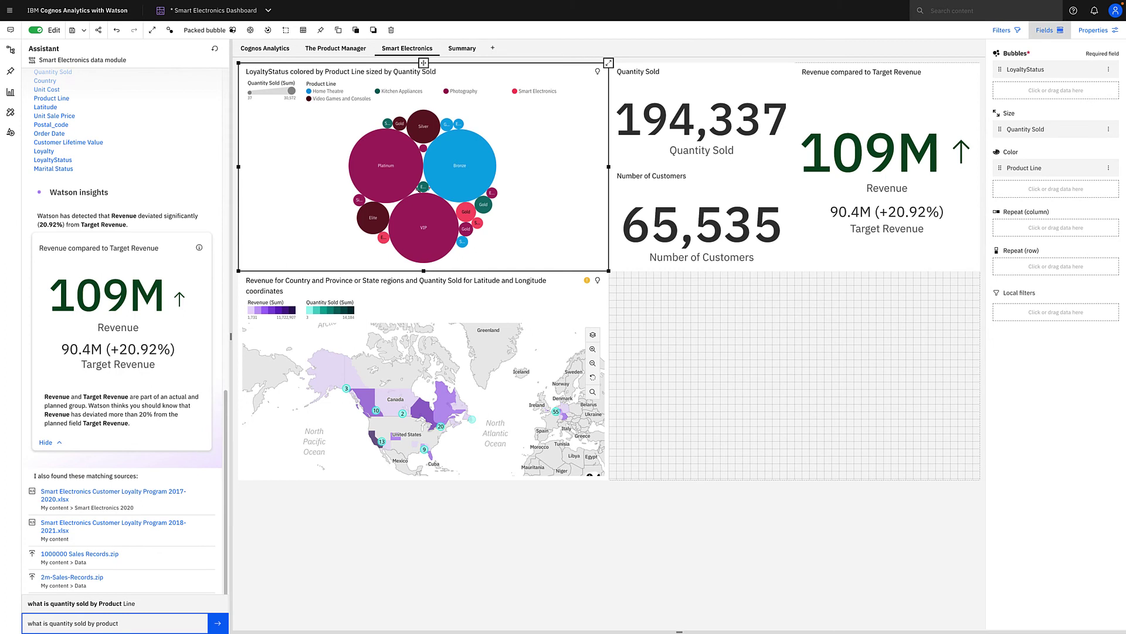
- Ask 'what is quantity sold by Product Line and order year' for a line chart
left_click(121, 604)
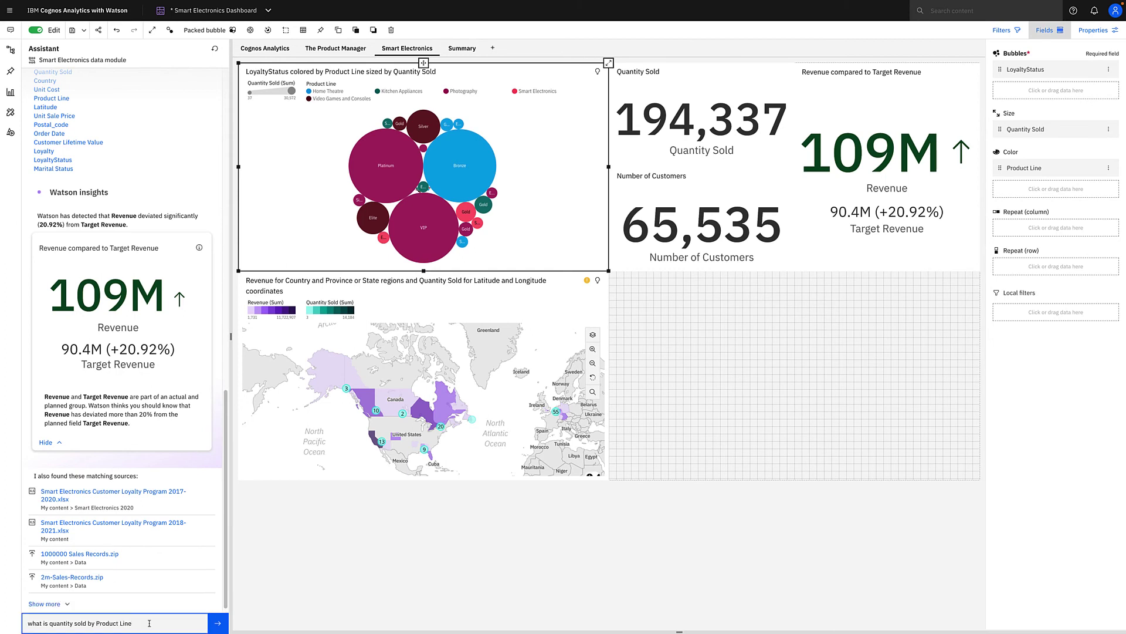
type(" and or")
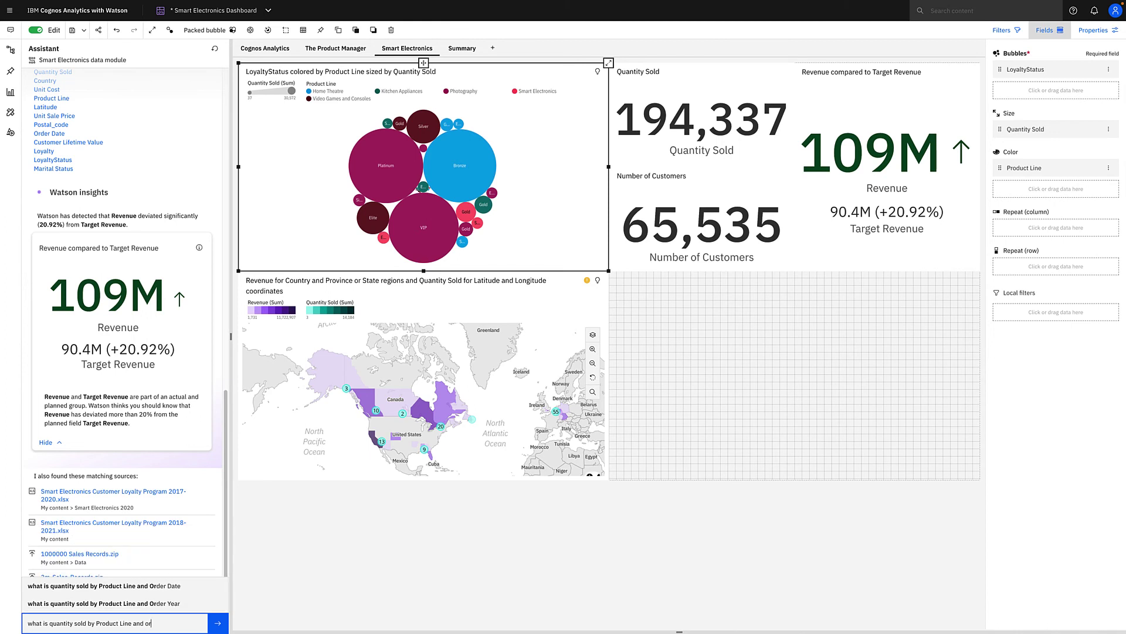
type("der year")
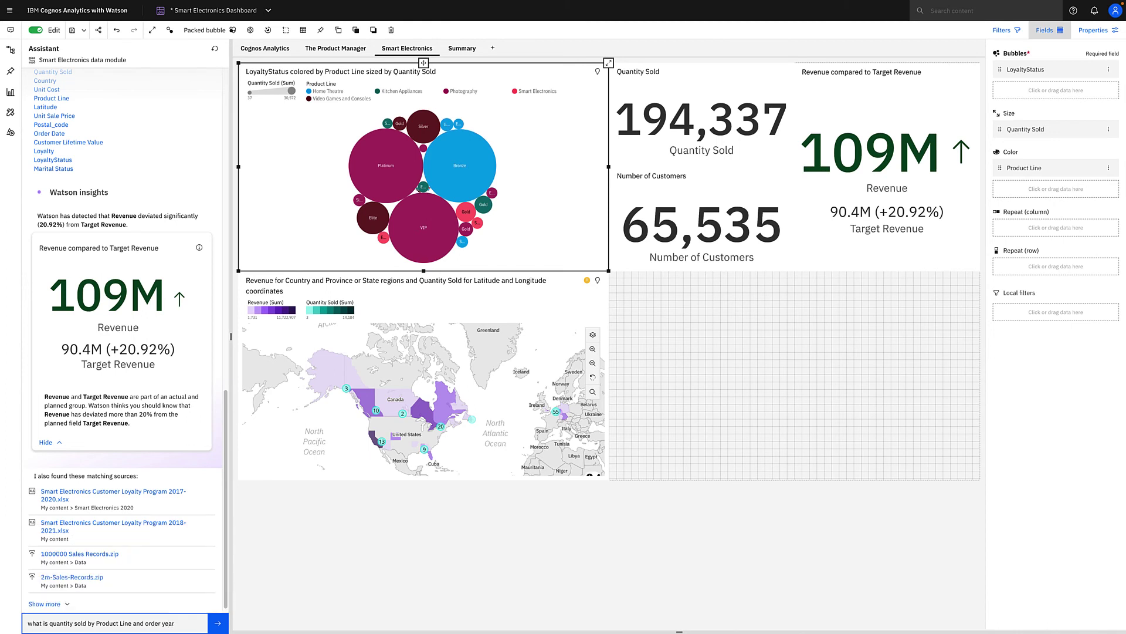
key("Return")
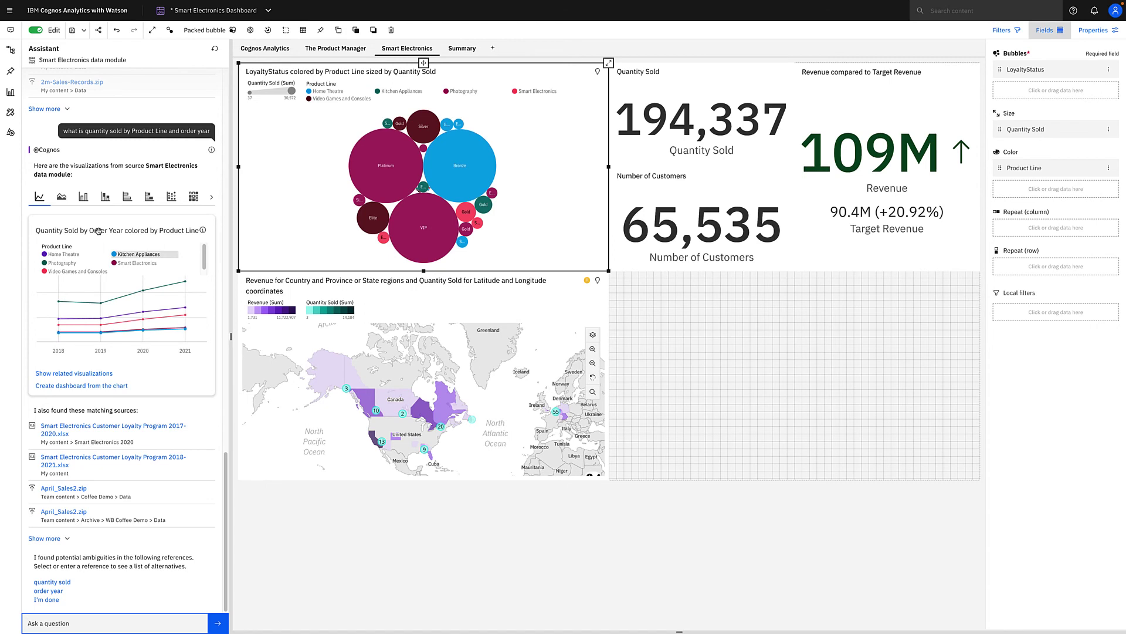
- Drop the line chart in the lower right and add Quarter to its x-axis
mouse_move(124, 257)
left_click_drag(78, 230, 791, 376)
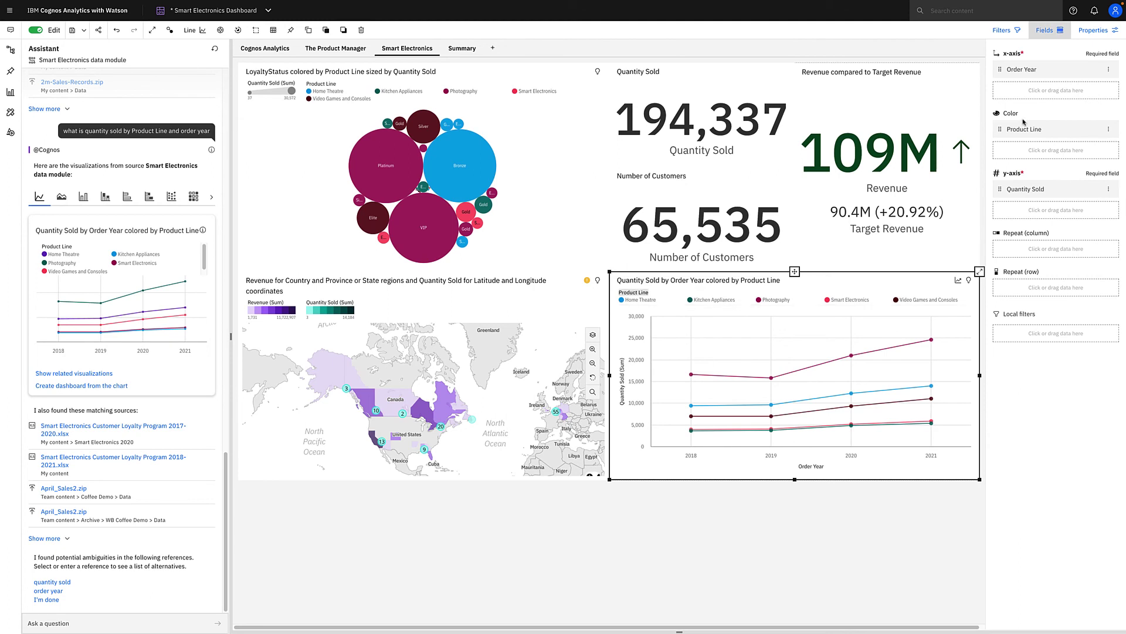
left_click(1022, 89)
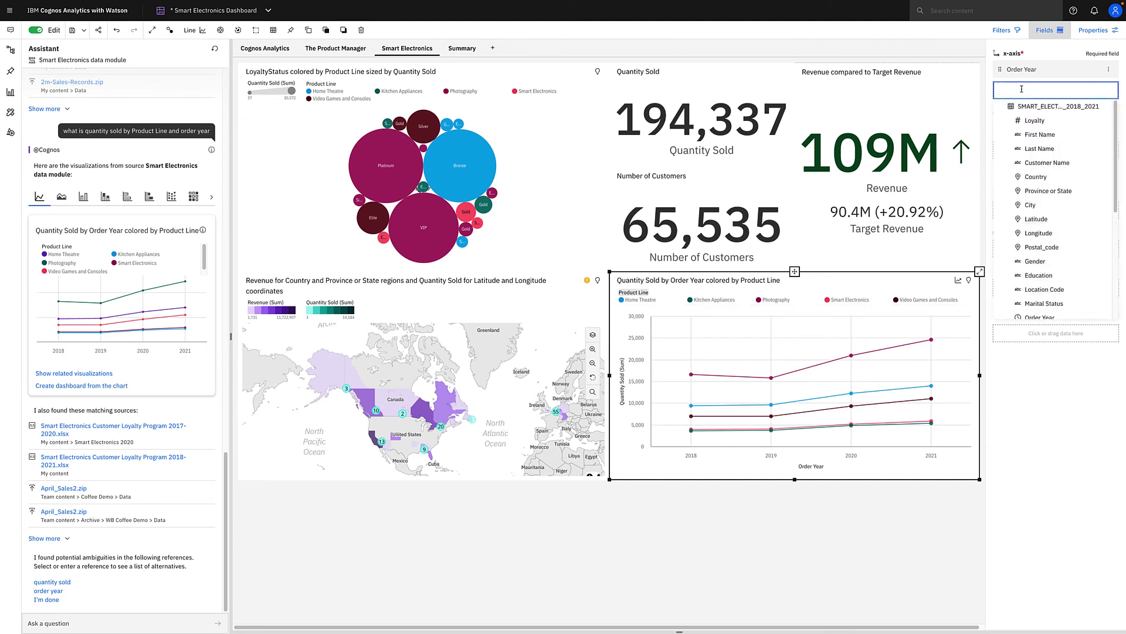
type("quar")
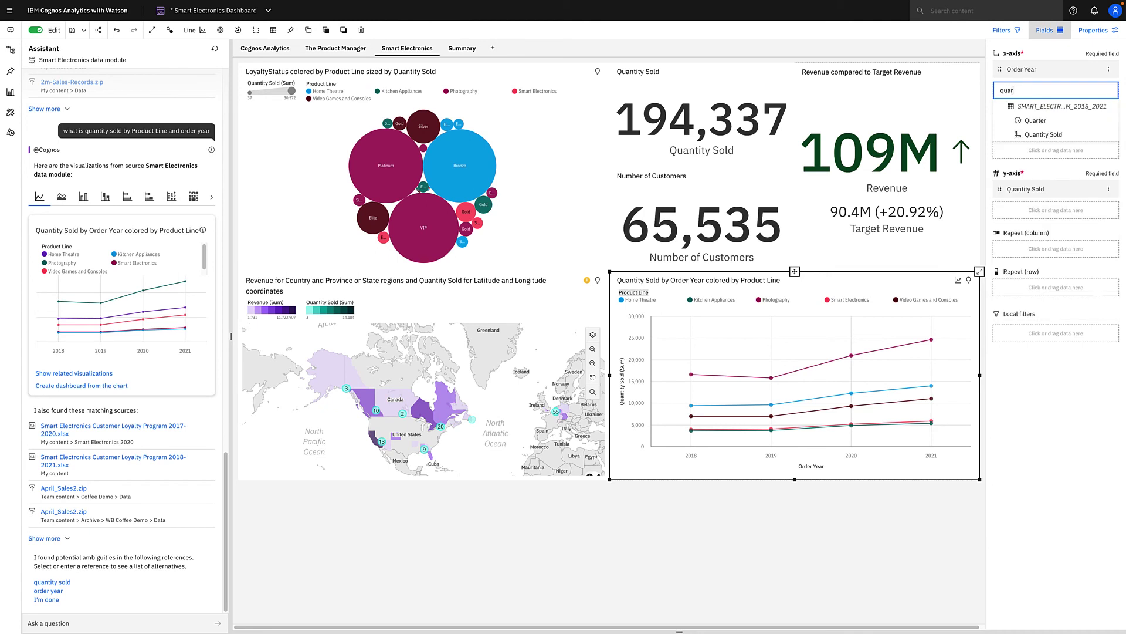
type("t")
left_click(1036, 120)
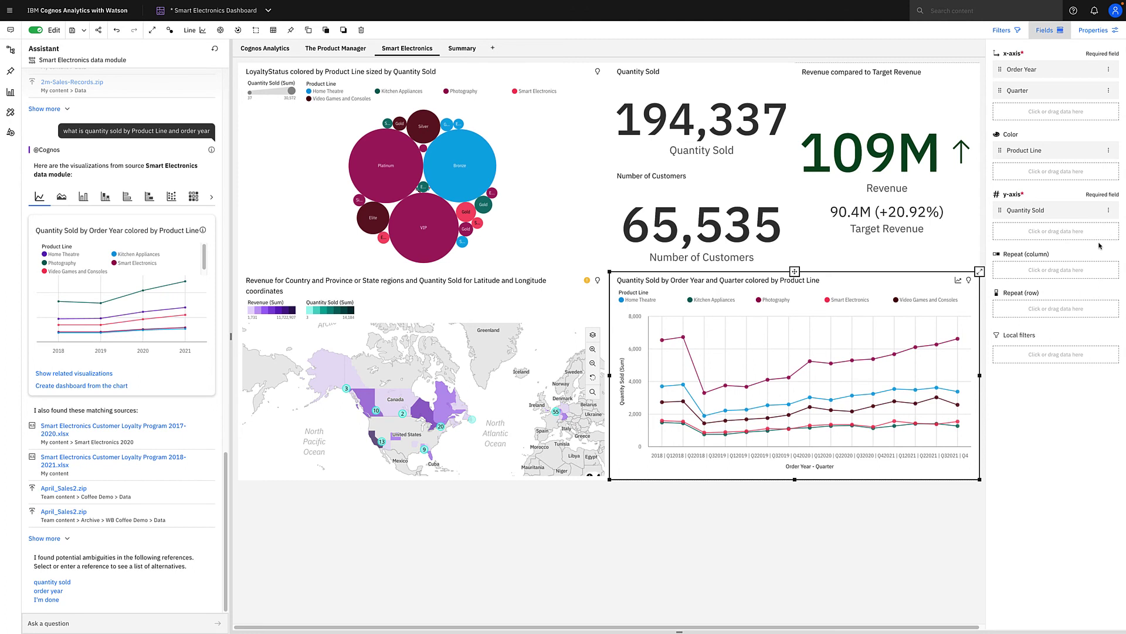
- Filter the line chart's Order Year to 2020 and 2021
left_click(1109, 71)
mouse_move(1083, 79)
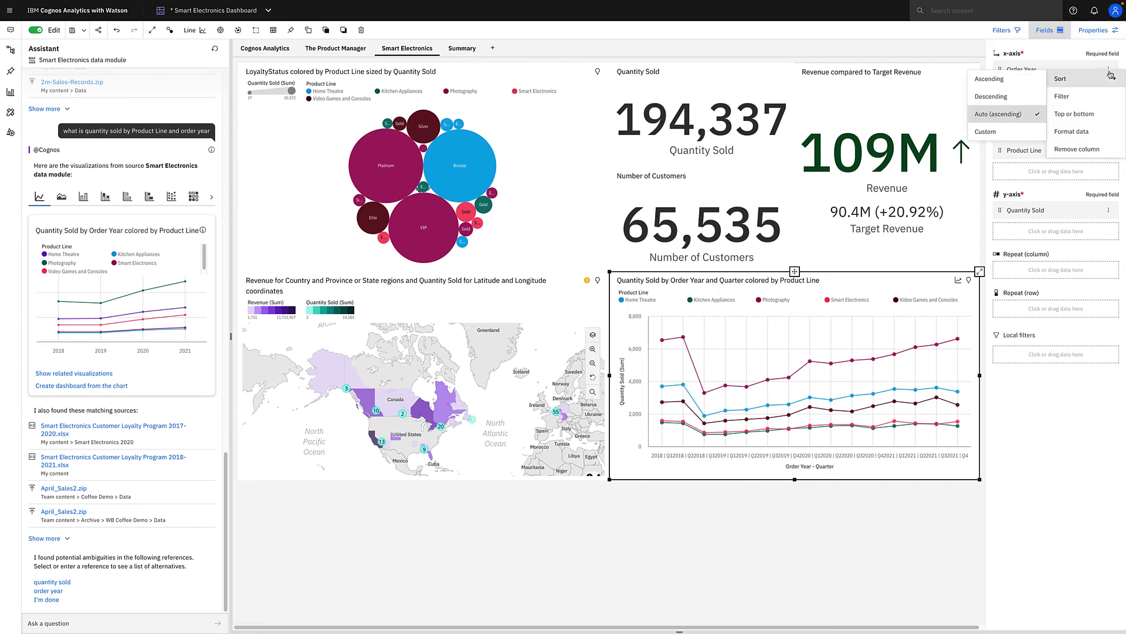
left_click(1067, 96)
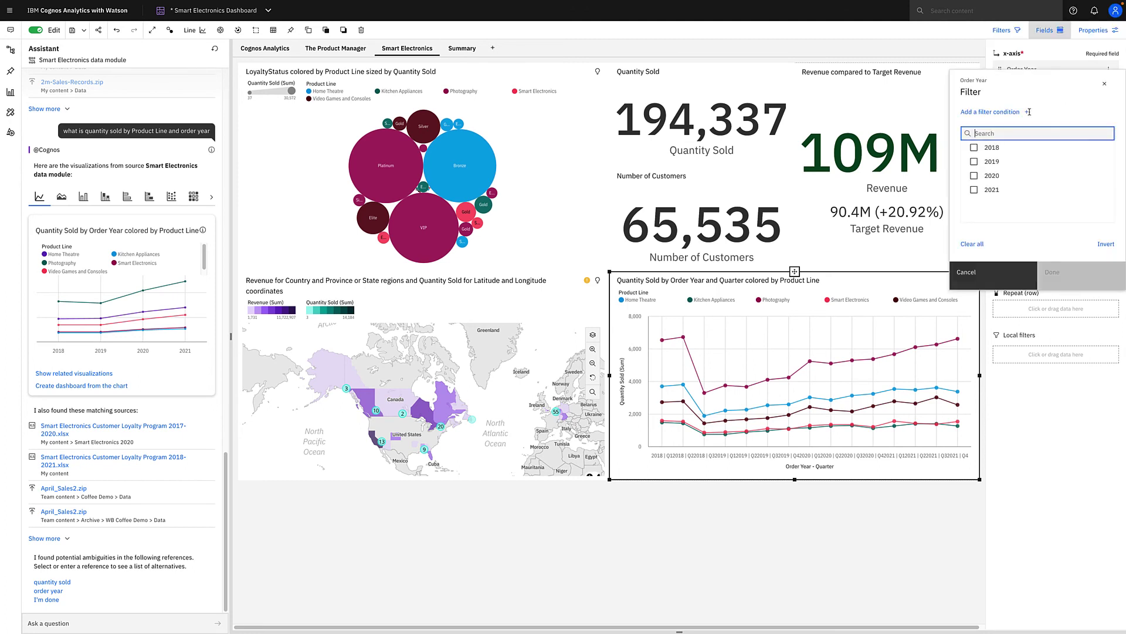
left_click(974, 176)
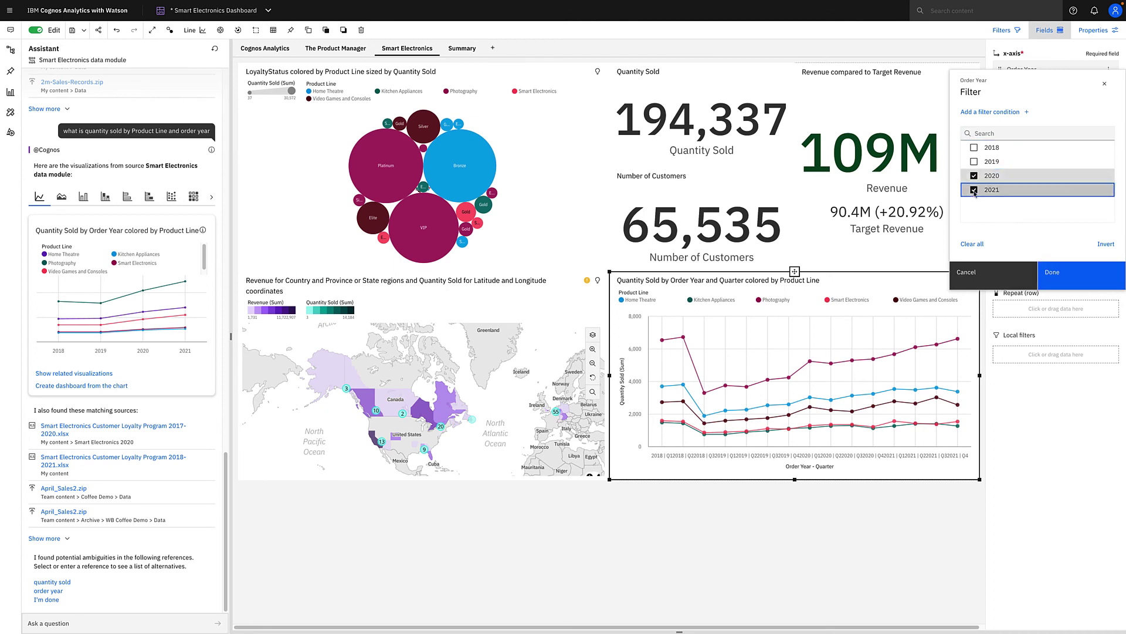
left_click(1056, 288)
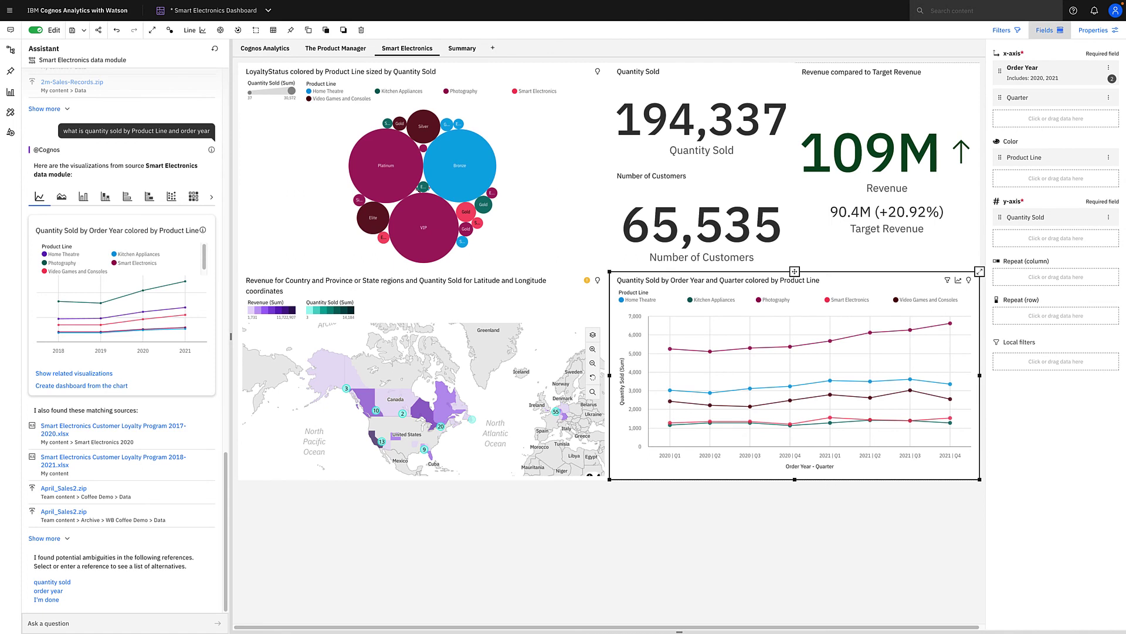
mouse_move(959, 281)
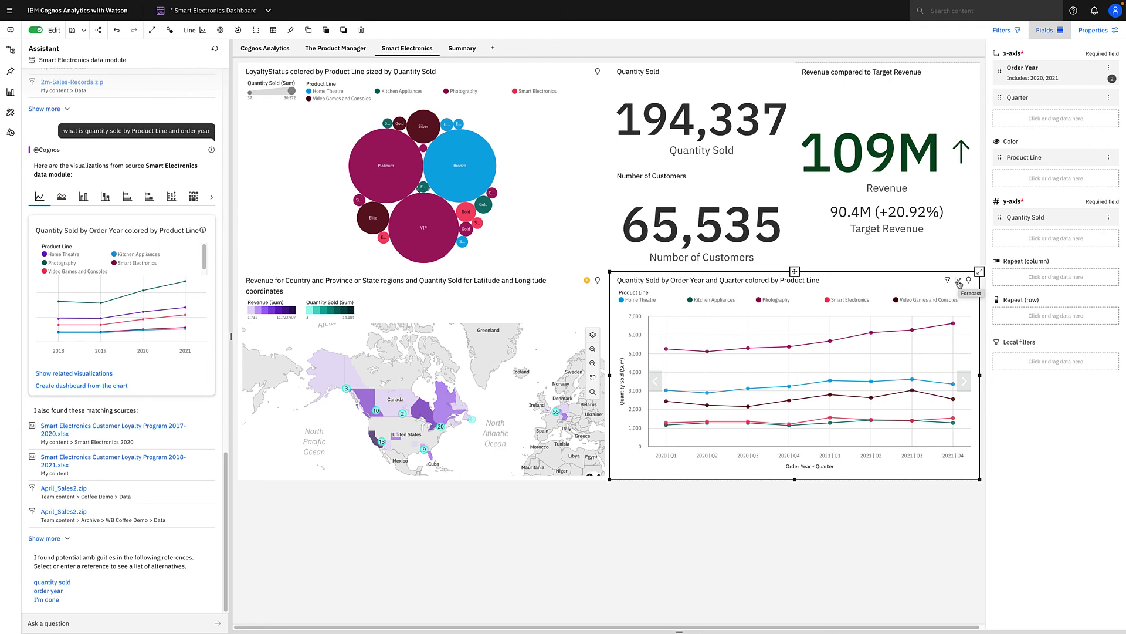
- Switch on Show forecast for the quarterly Quantity Sold line chart
left_click(959, 281)
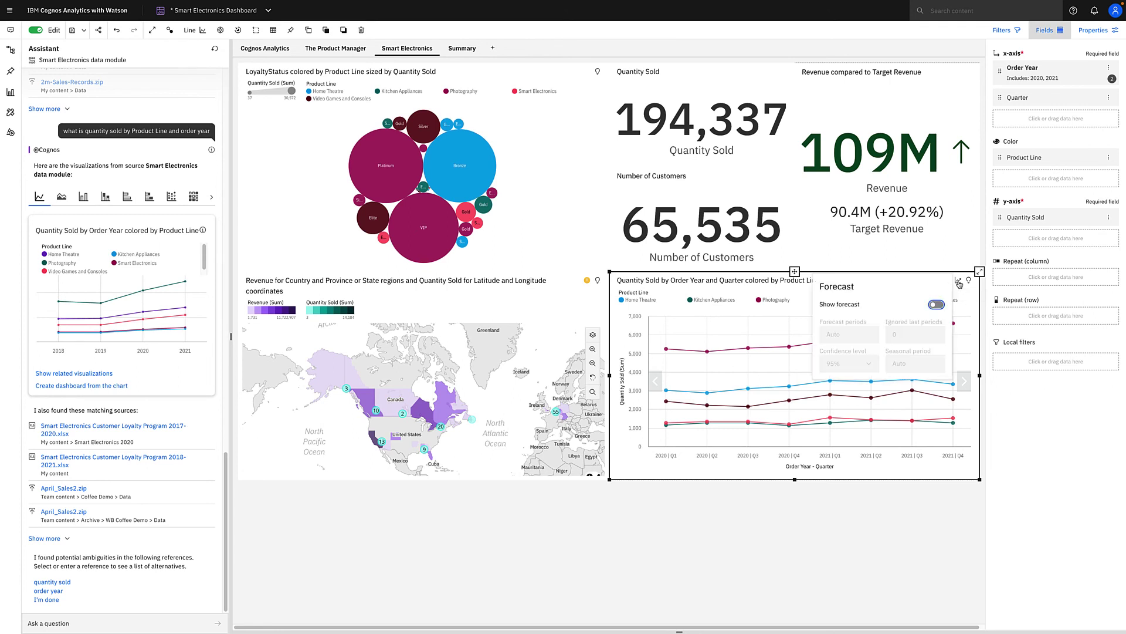
left_click(936, 303)
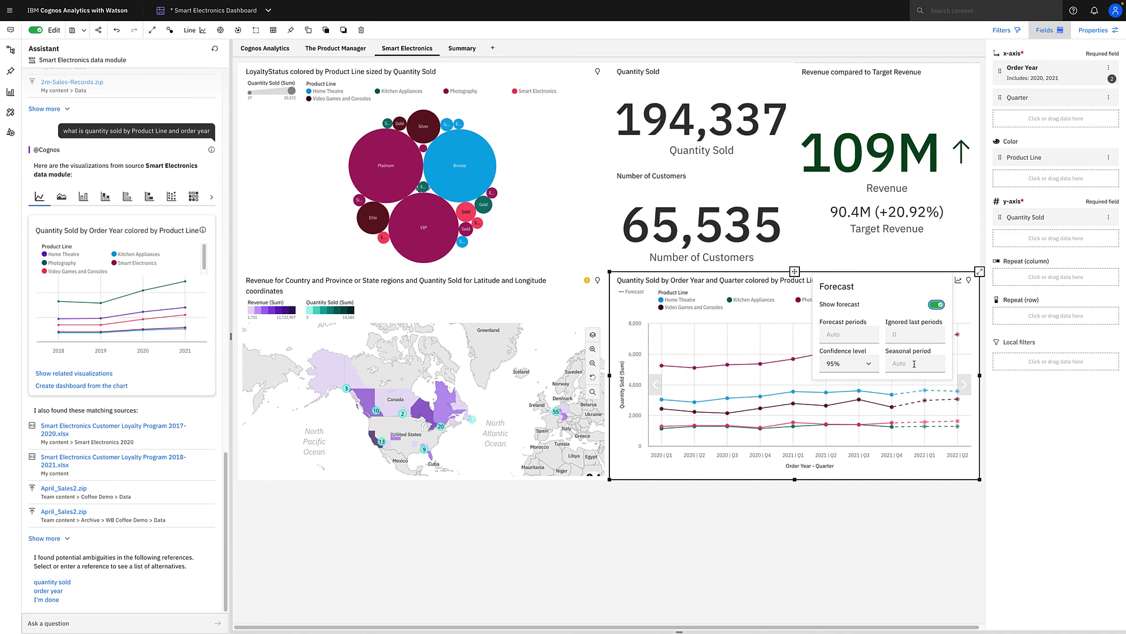
left_click(966, 306)
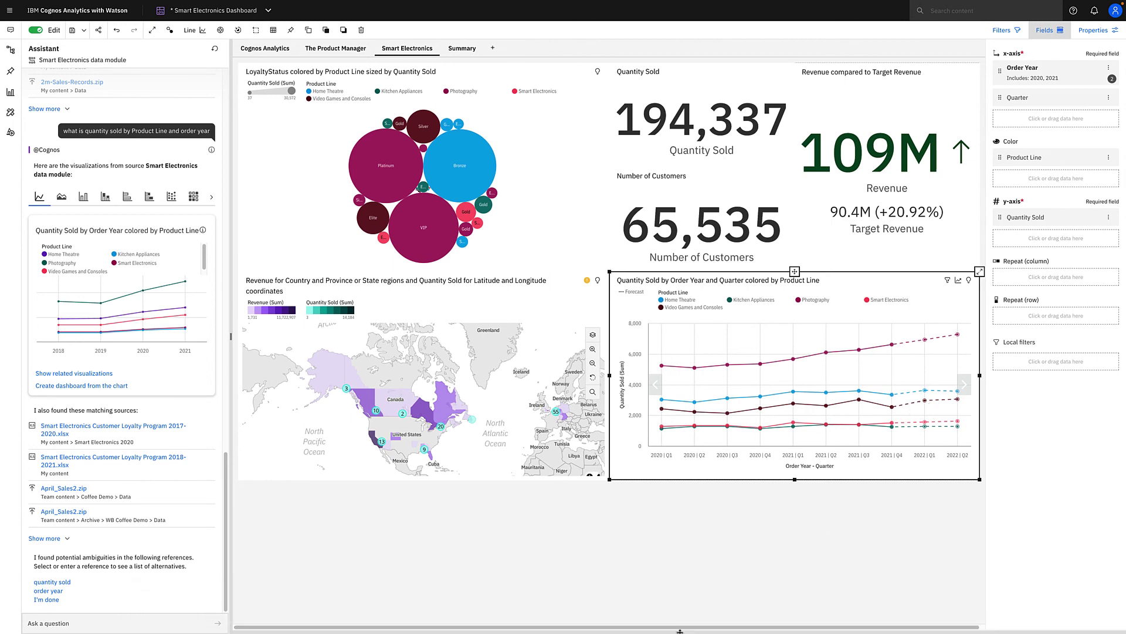
left_click_drag(678, 631, 686, 547)
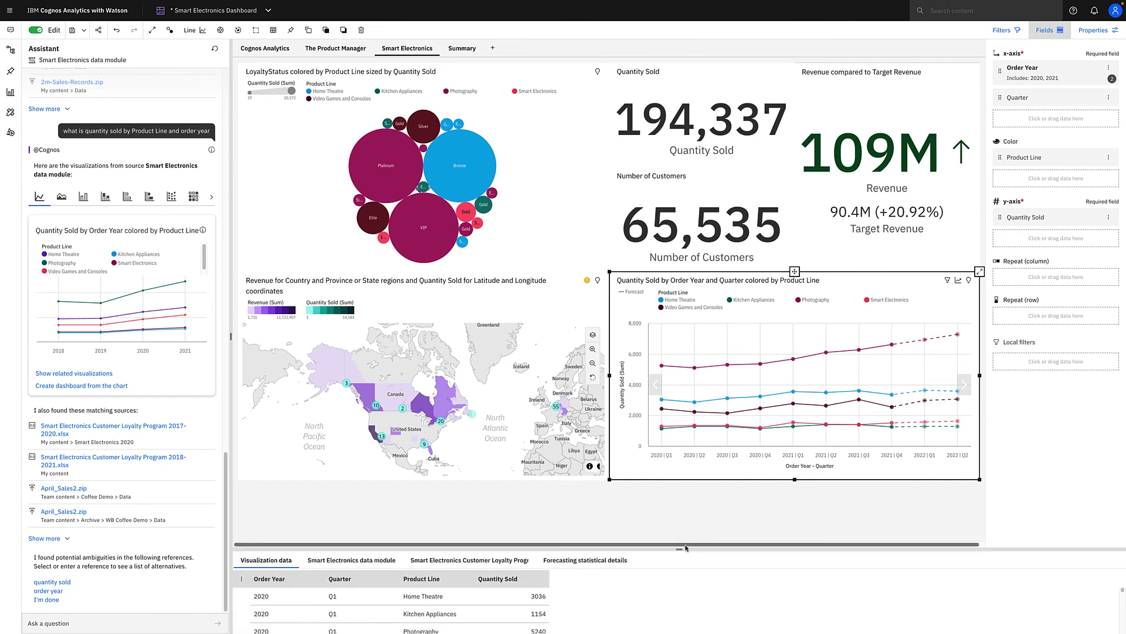
left_click(592, 563)
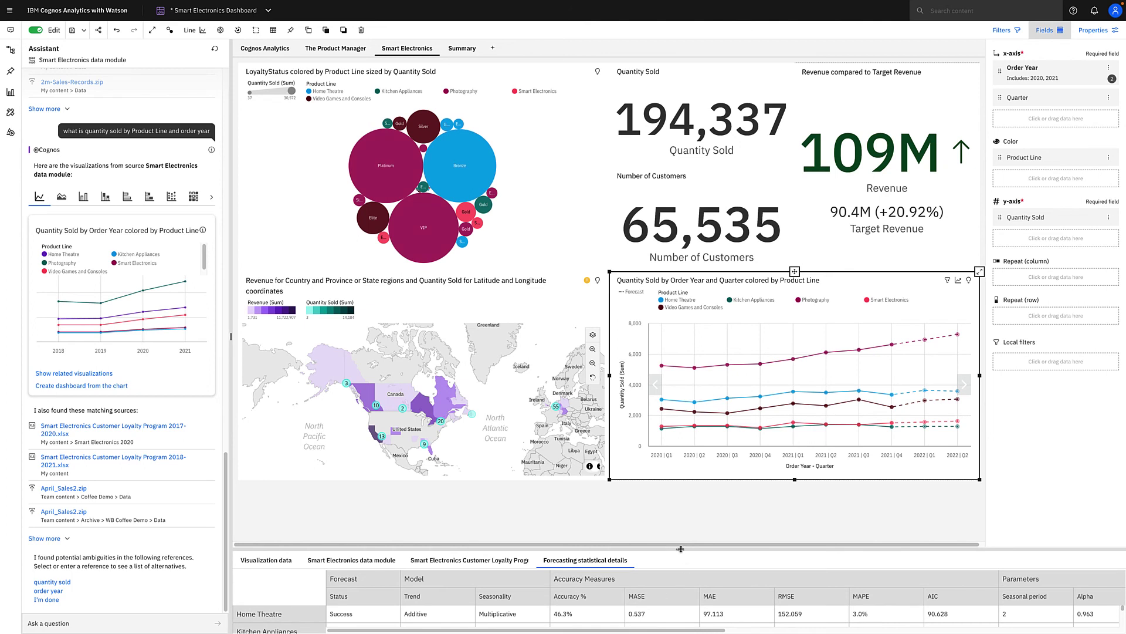
left_click_drag(680, 547, 679, 631)
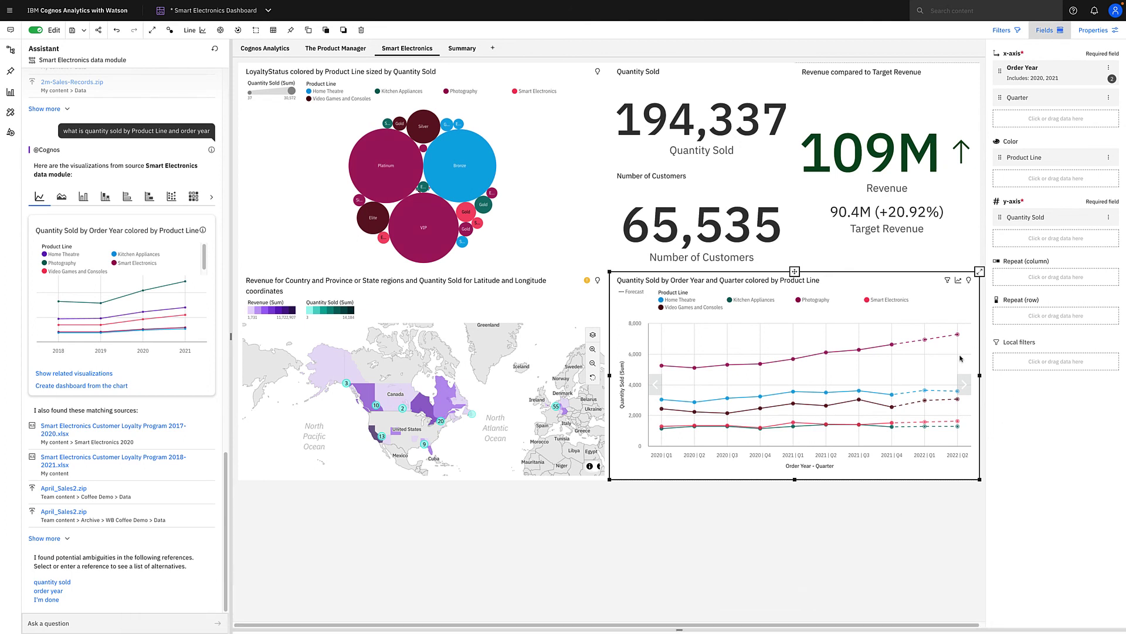
- Reveal Smart Electronics' forecast band (2022 Q1: 1,587), filter to it, and restore the chart
left_click(980, 272)
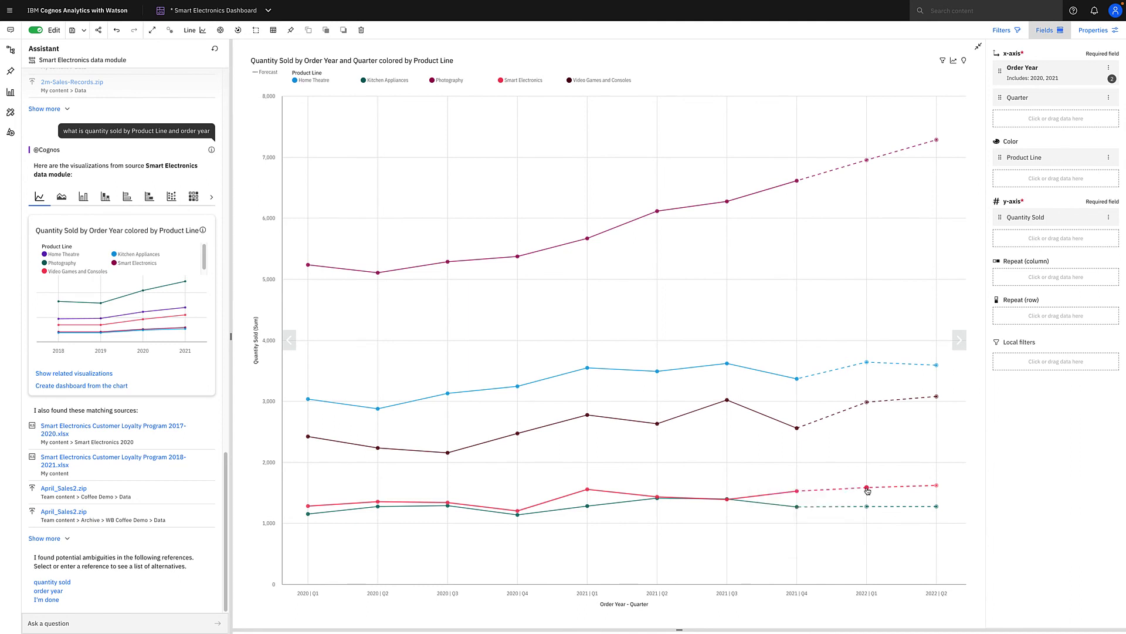
left_click(867, 489)
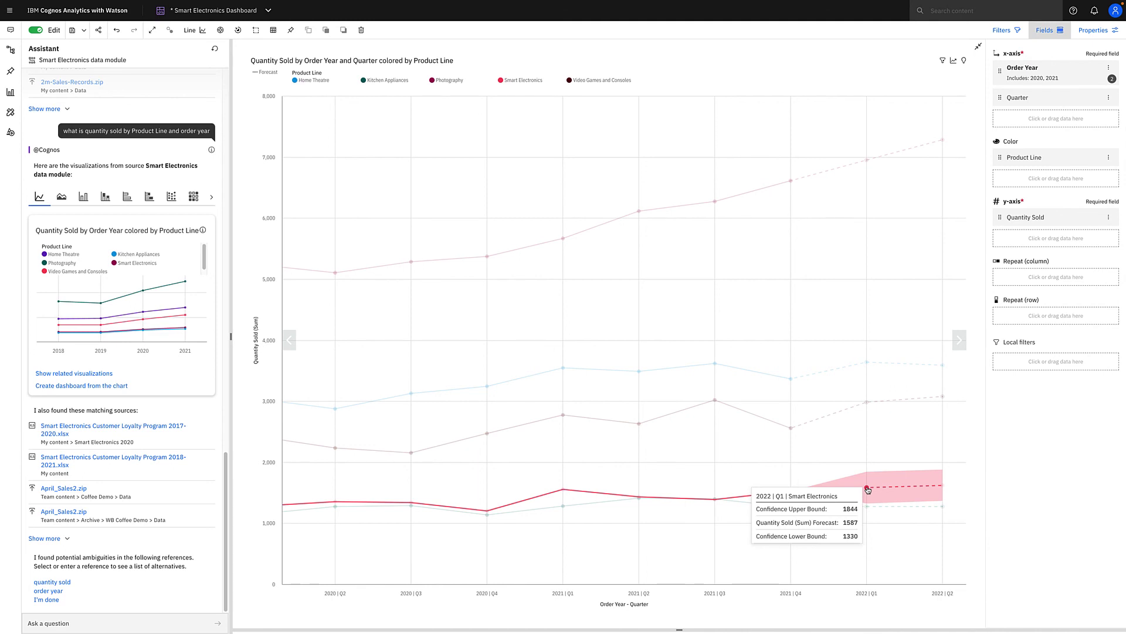
left_click(521, 79)
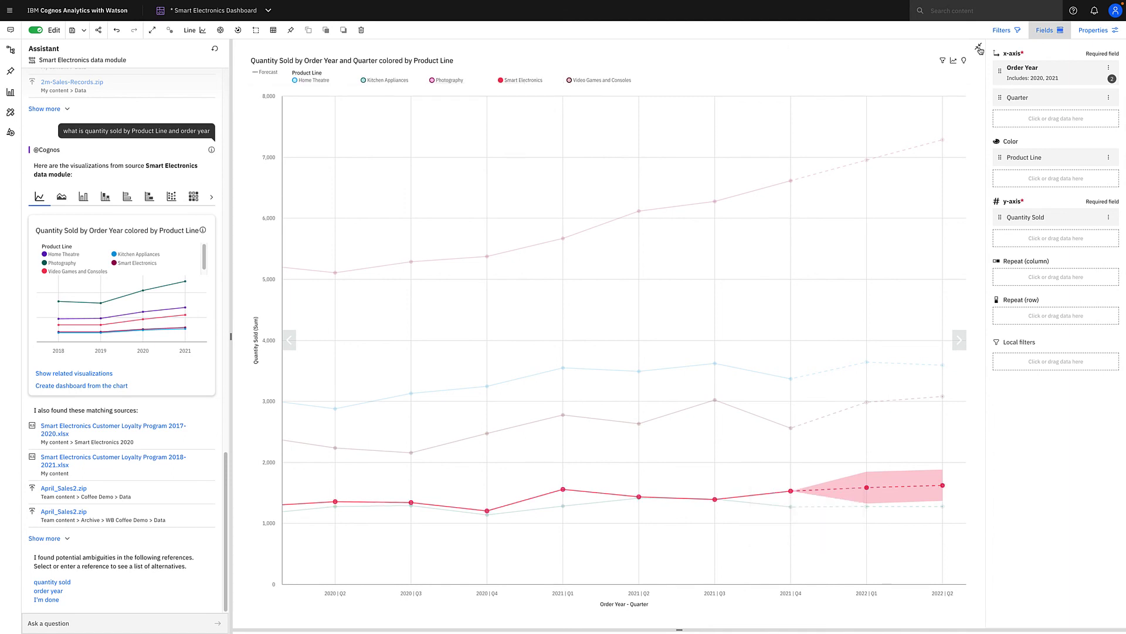
left_click(979, 48)
left_click(1047, 31)
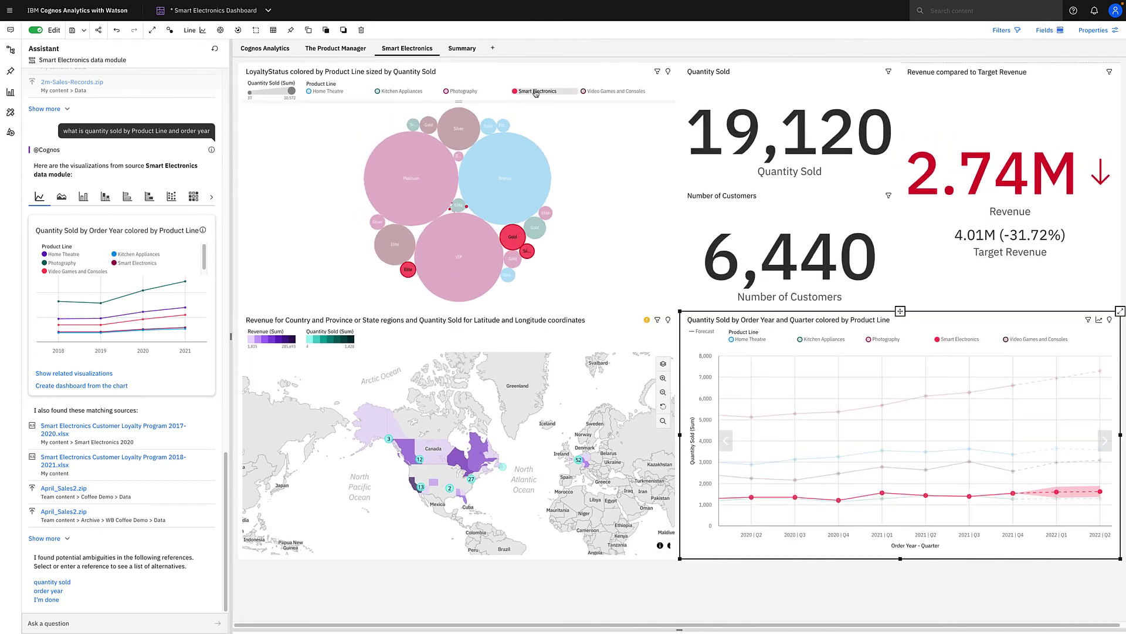
- Clear the Smart Electronics filter to restore 194,337 quantity and 109M revenue, and reset the assistant chat
left_click(535, 92)
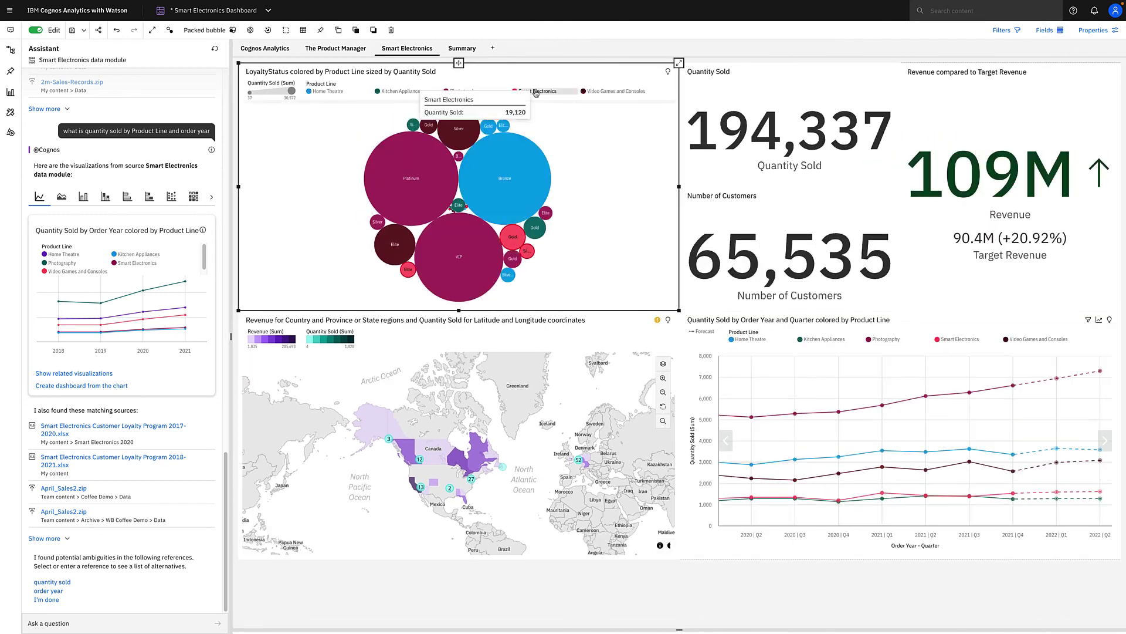
left_click(10, 31)
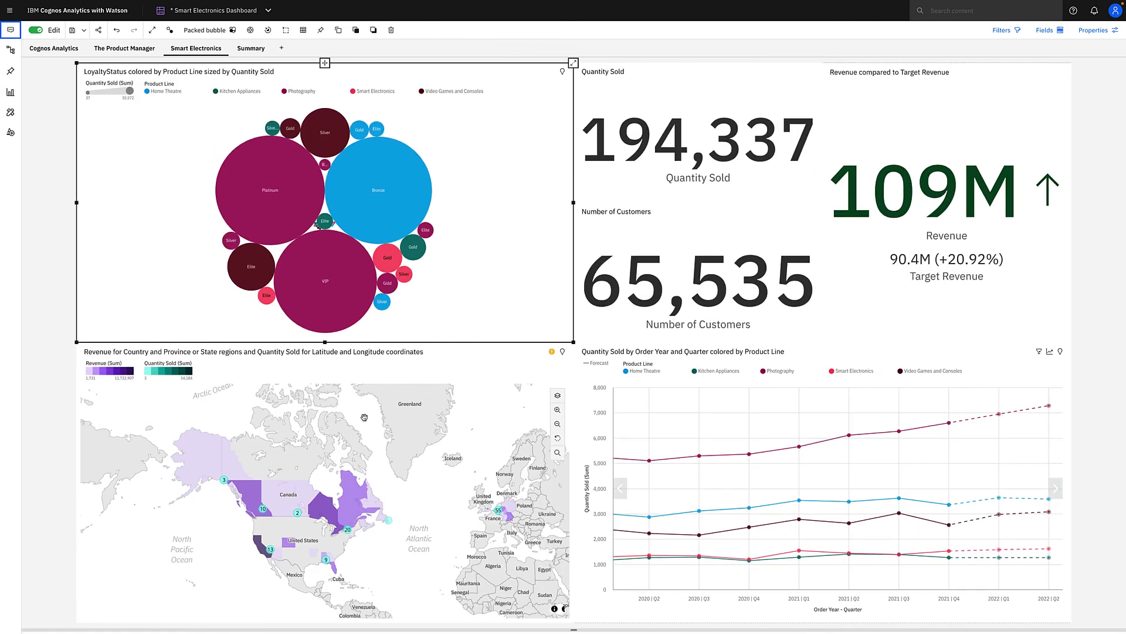
left_click(11, 31)
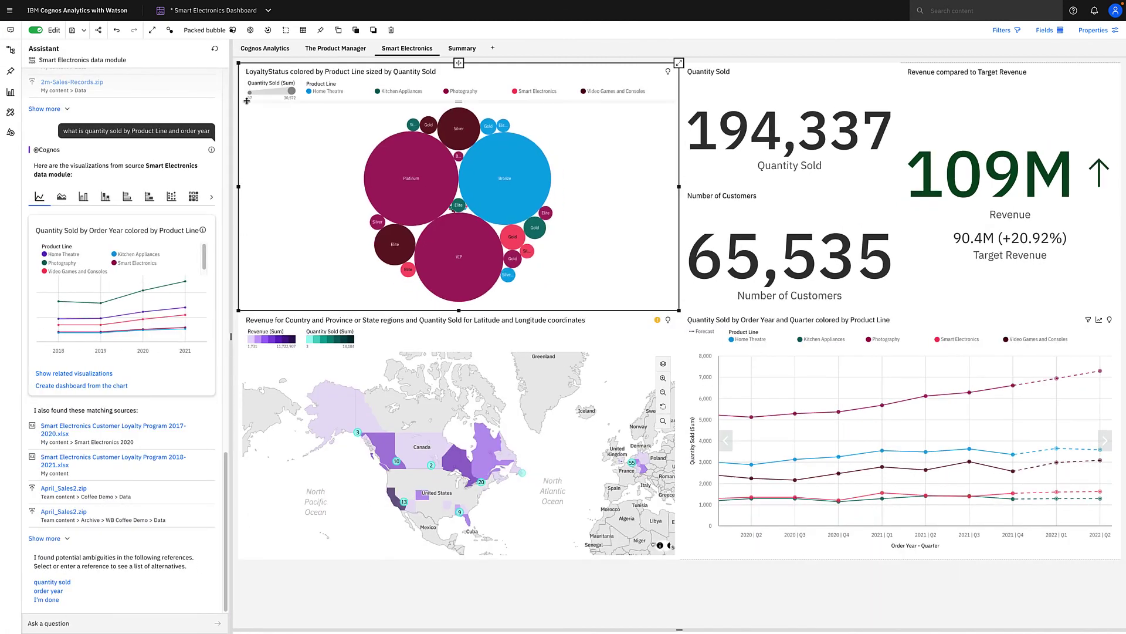
left_click(214, 51)
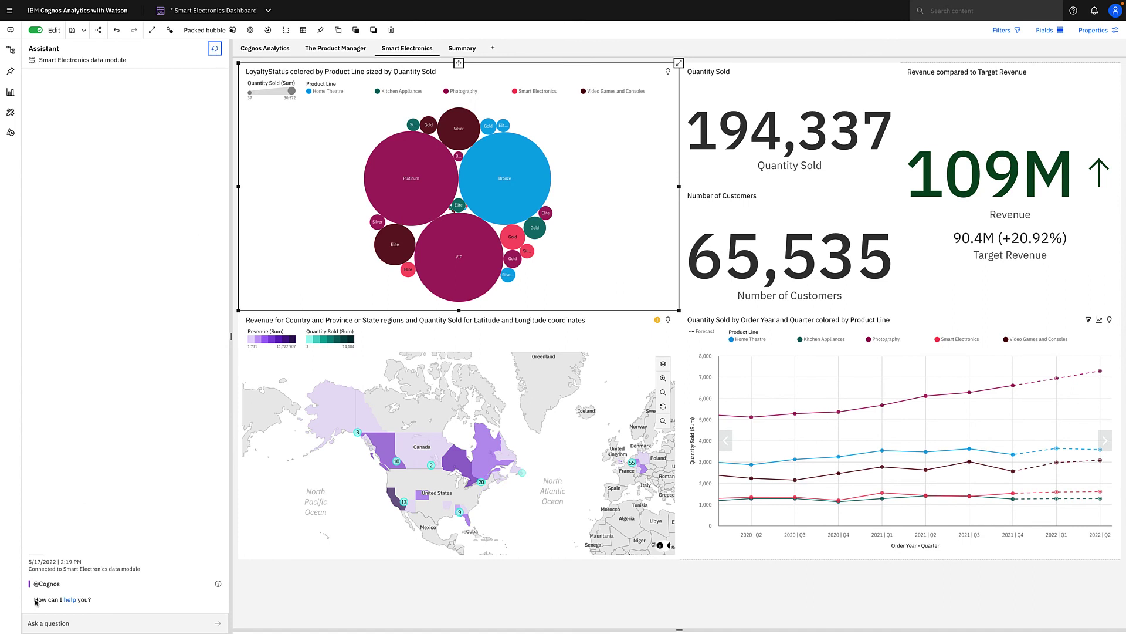
- Use the assistant's 'create dashboard' suggestion to generate a Revenue, Customer Lifetime Value and LoyaltyStatus dashboard
left_click(38, 625)
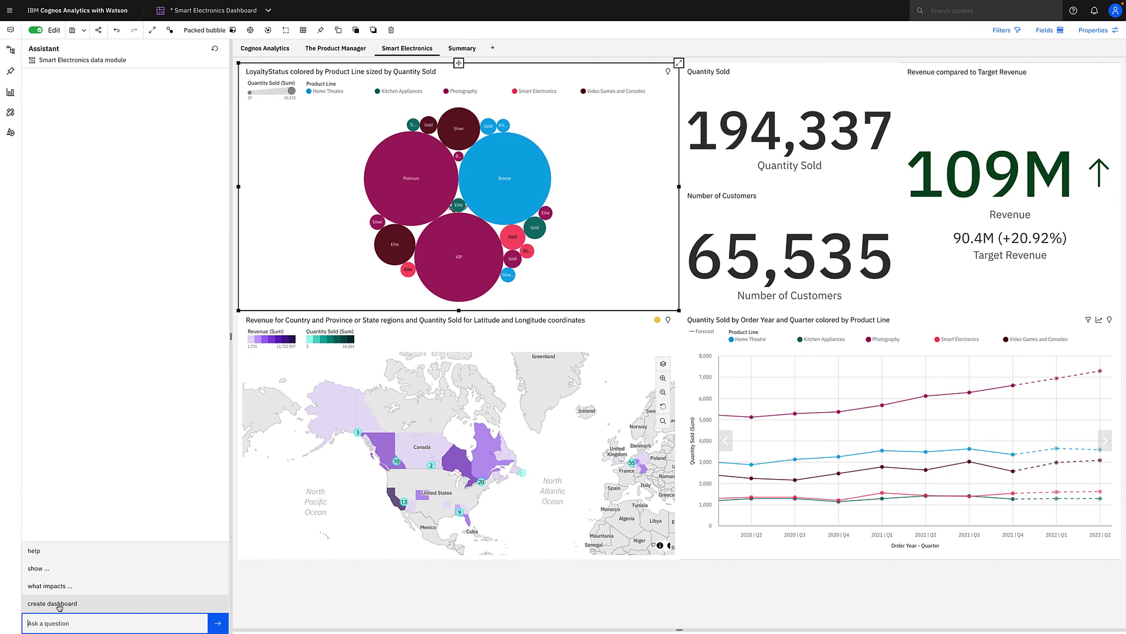
left_click(59, 604)
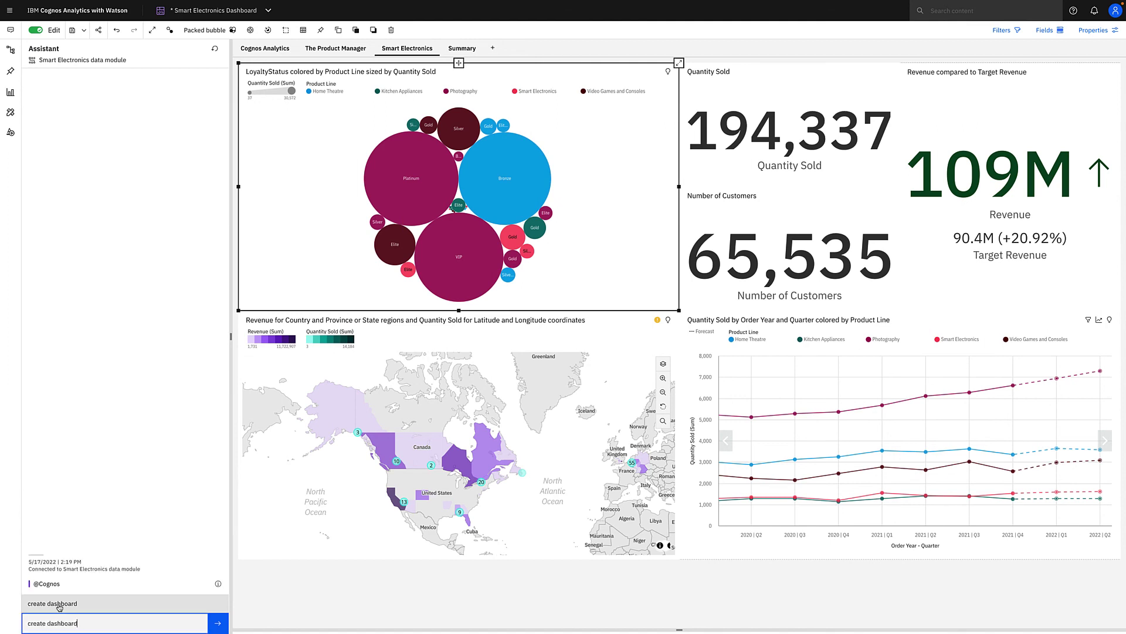
key("Return")
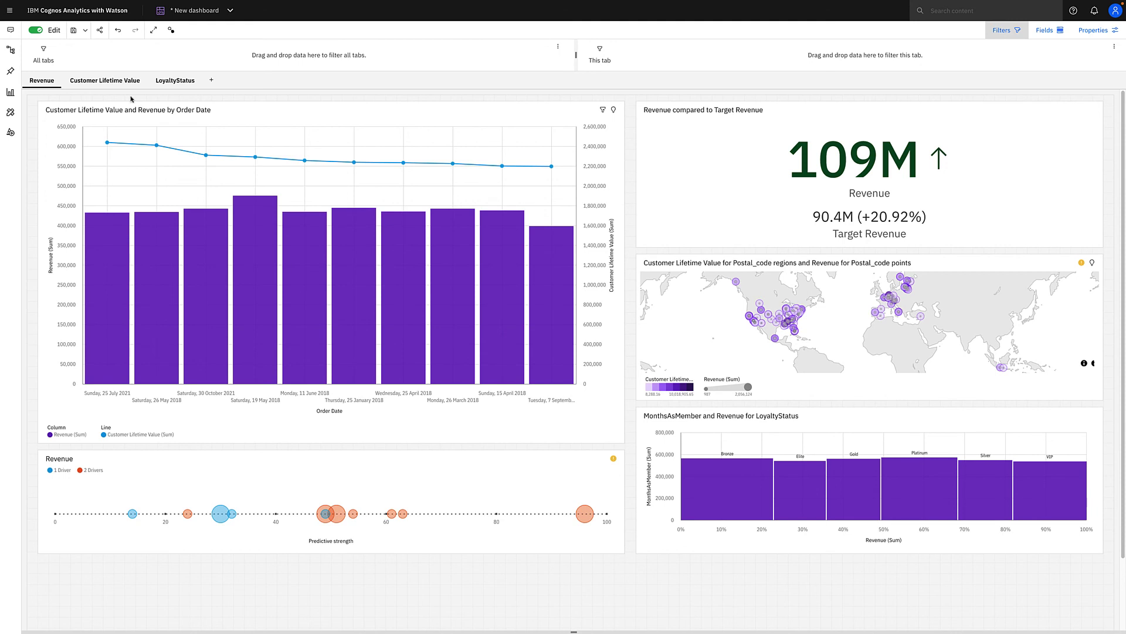
- View the Customer Lifetime Value tab and examine its driver strength chart at full size
left_click(117, 85)
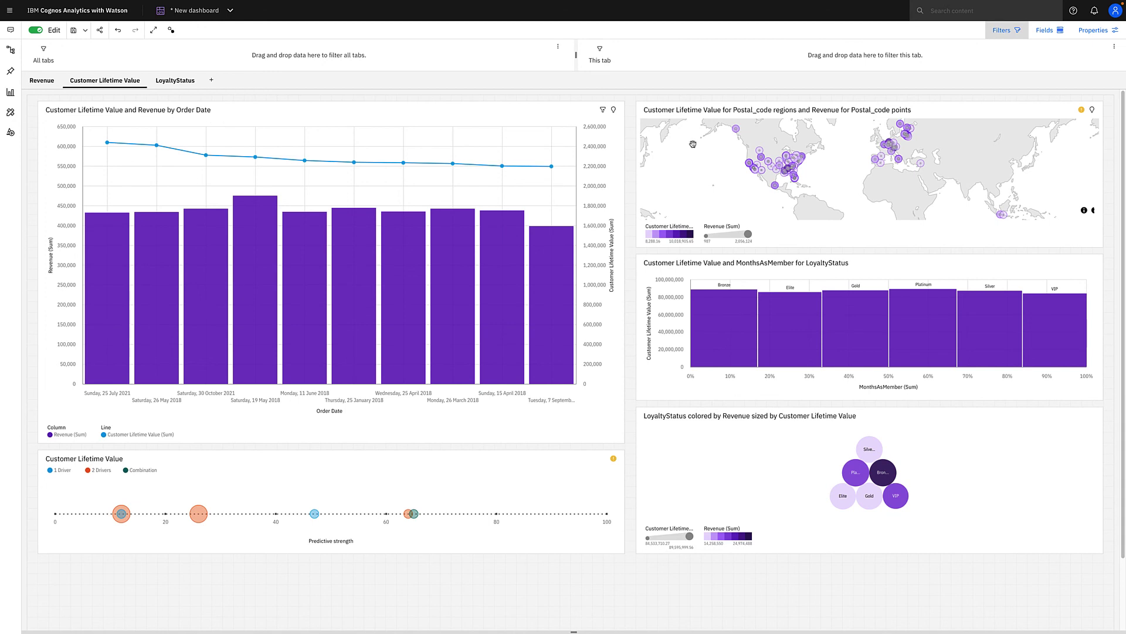
left_click(392, 470)
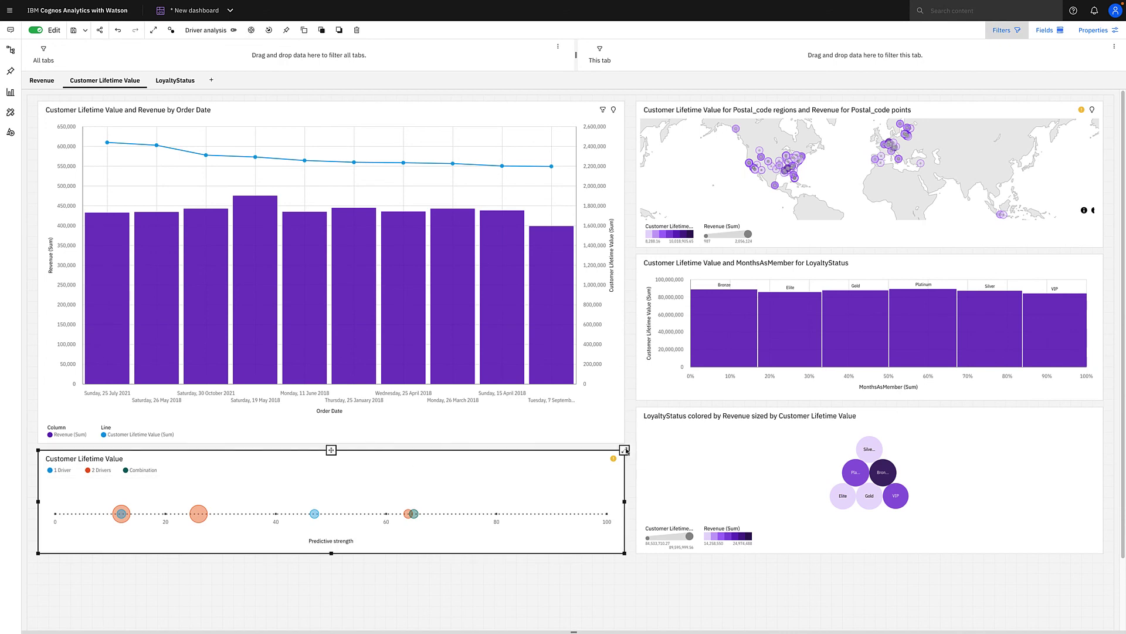
left_click(624, 451)
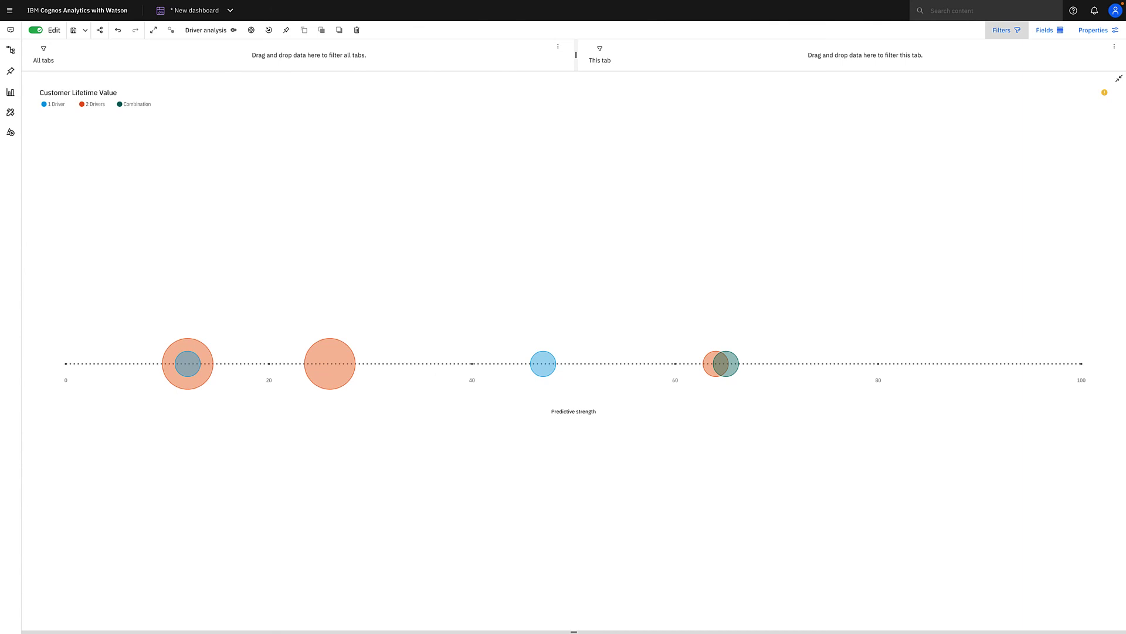
left_click(1120, 79)
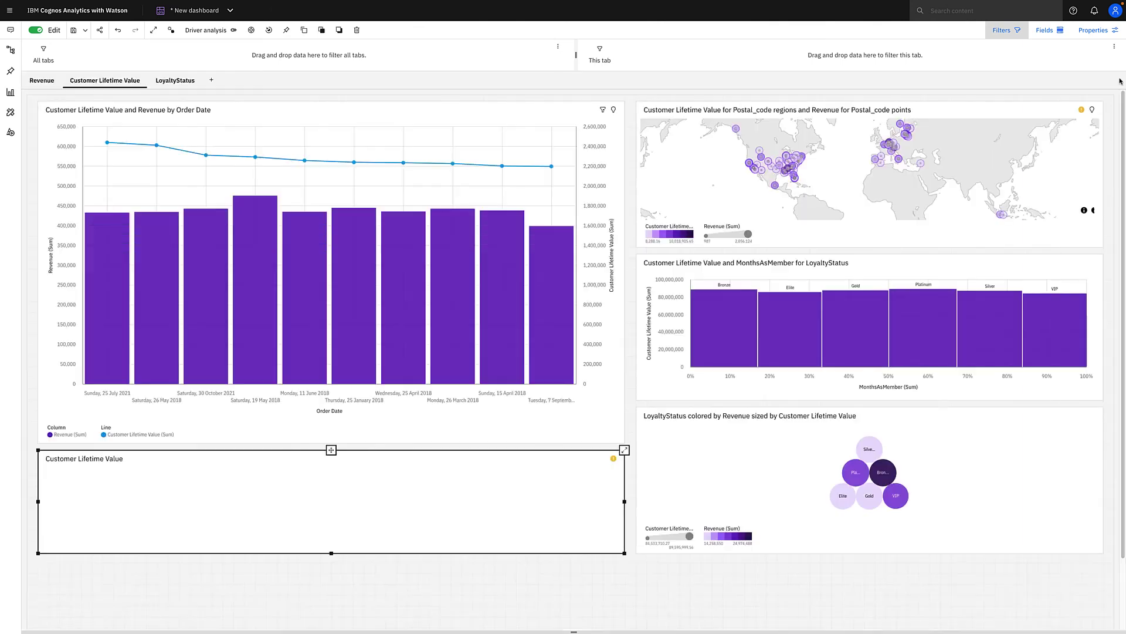
left_click(227, 10)
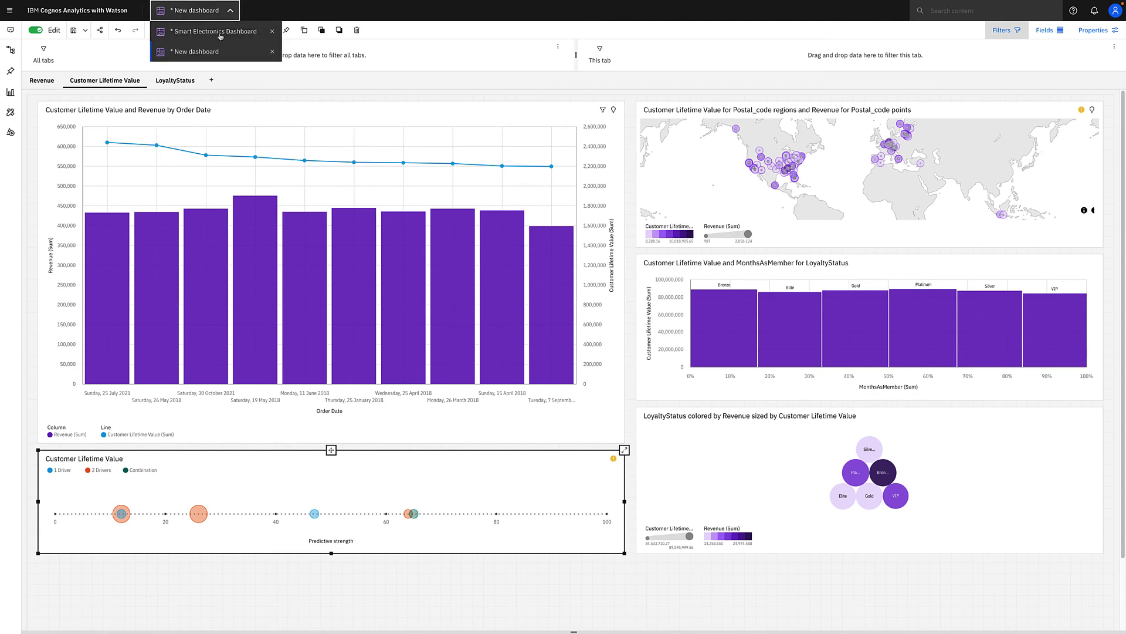
- Reopen the Smart Electronics Dashboard on its Product Manager Summary tab
left_click(220, 33)
left_click(251, 48)
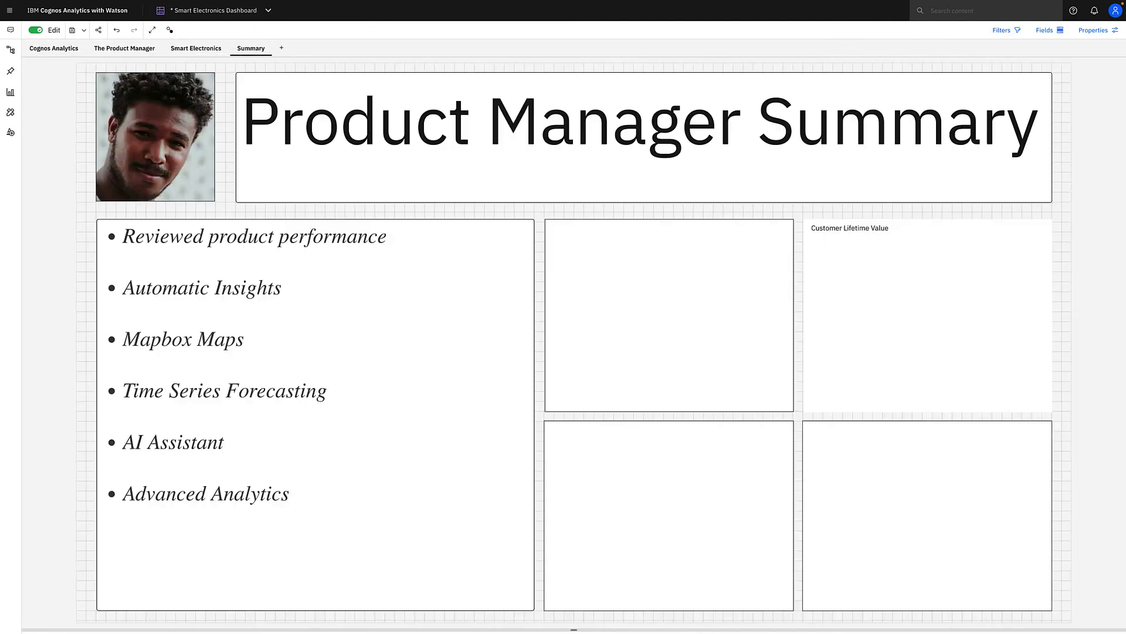